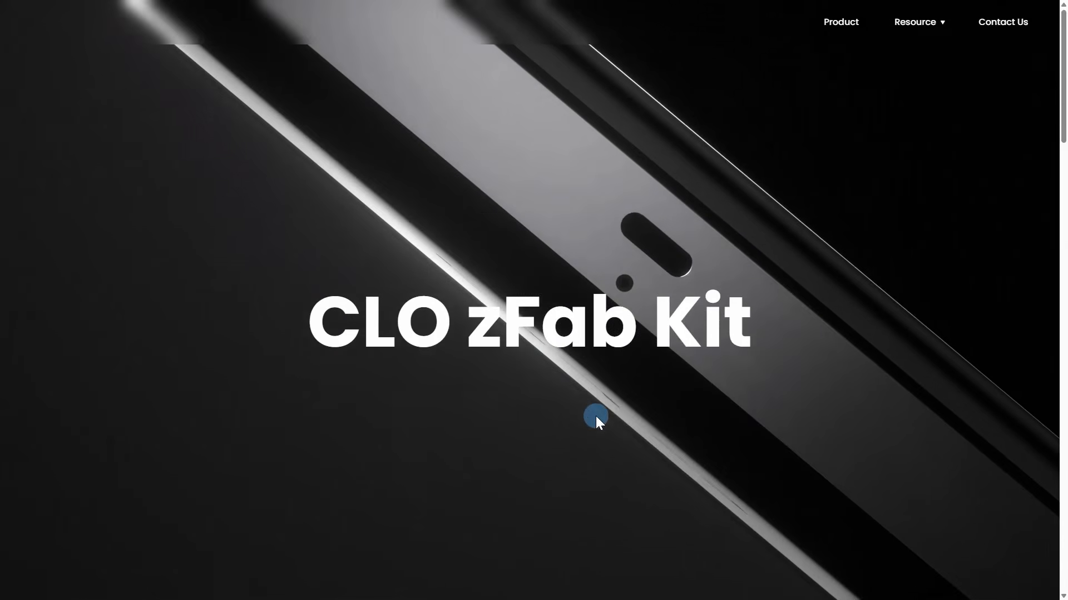
# Step: Browse the CLO zFab Kit product page down to its accuracy and automation sections
pyautogui.scroll(-6, 595, 416)
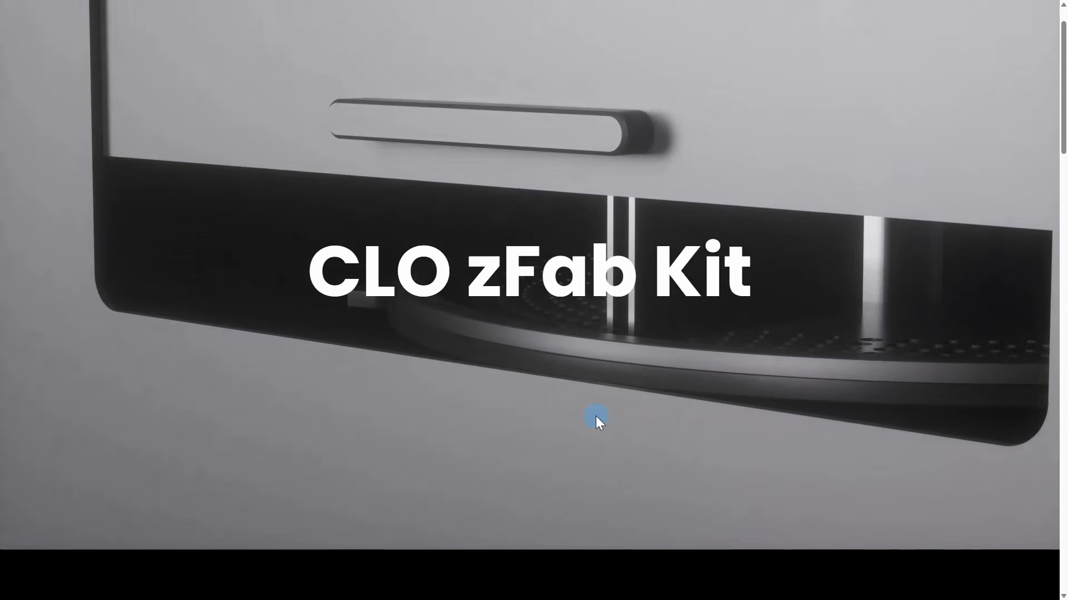
pyautogui.scroll(-10, 596, 416)
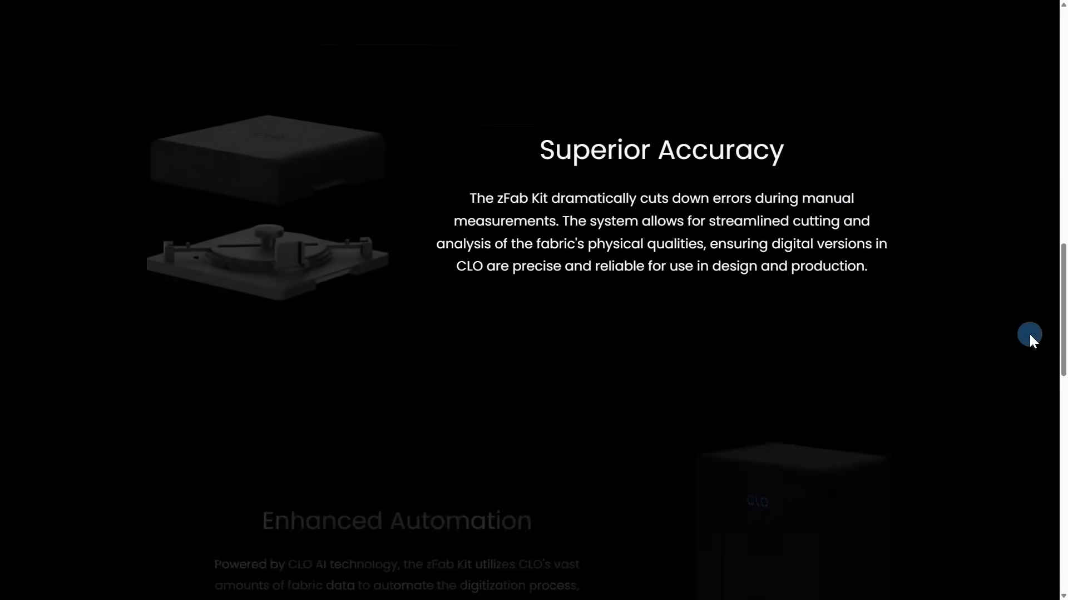
pyautogui.moveTo(1063, 295); pyautogui.dragTo(1062, 505)
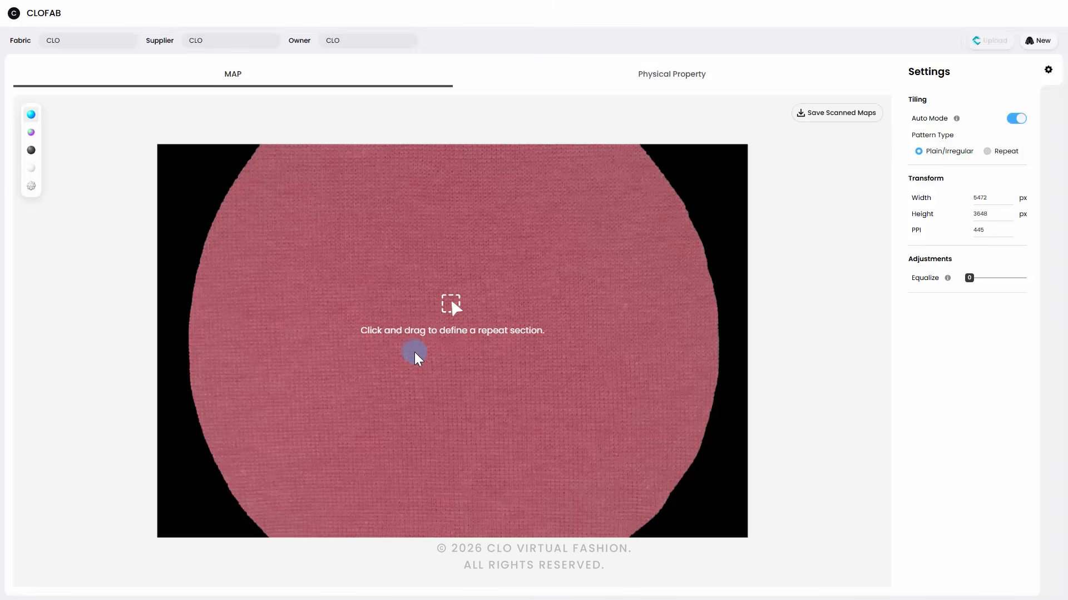
# Step: Define a repeat section about 819 x 629 px near the middle of the red fabric map
pyautogui.moveTo(412, 350); pyautogui.dragTo(495, 415)
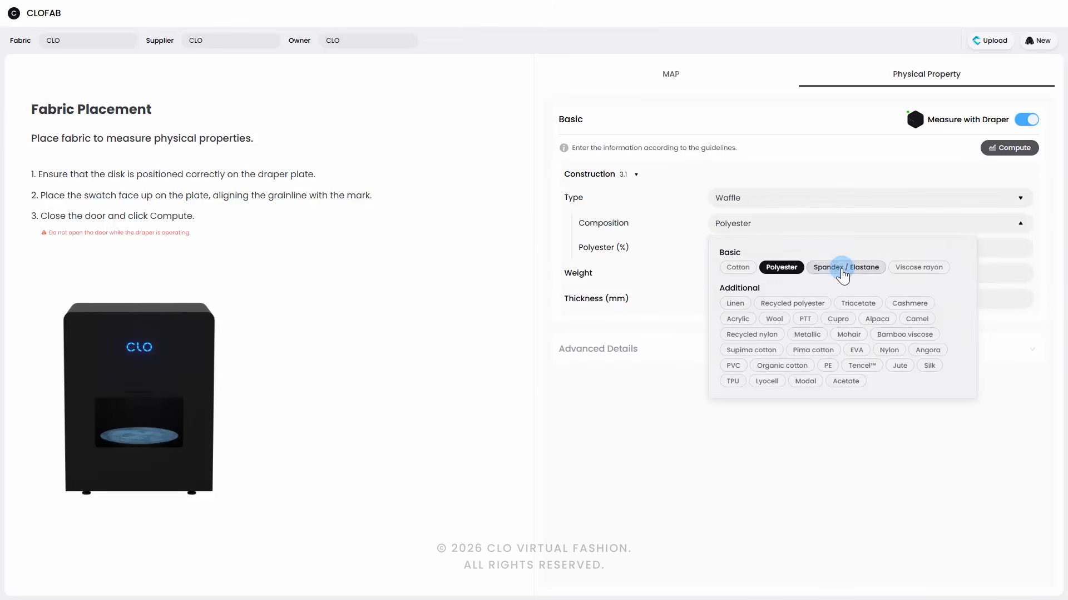
# Step: Set the waffle fabric to 62% polyester, 4% spandex, 34% viscose rayon, 204 gsm and 0.75 mm thickness, and compute its drape
pyautogui.click(842, 267)
pyautogui.click(919, 268)
pyautogui.click(739, 467)
pyautogui.click(763, 248)
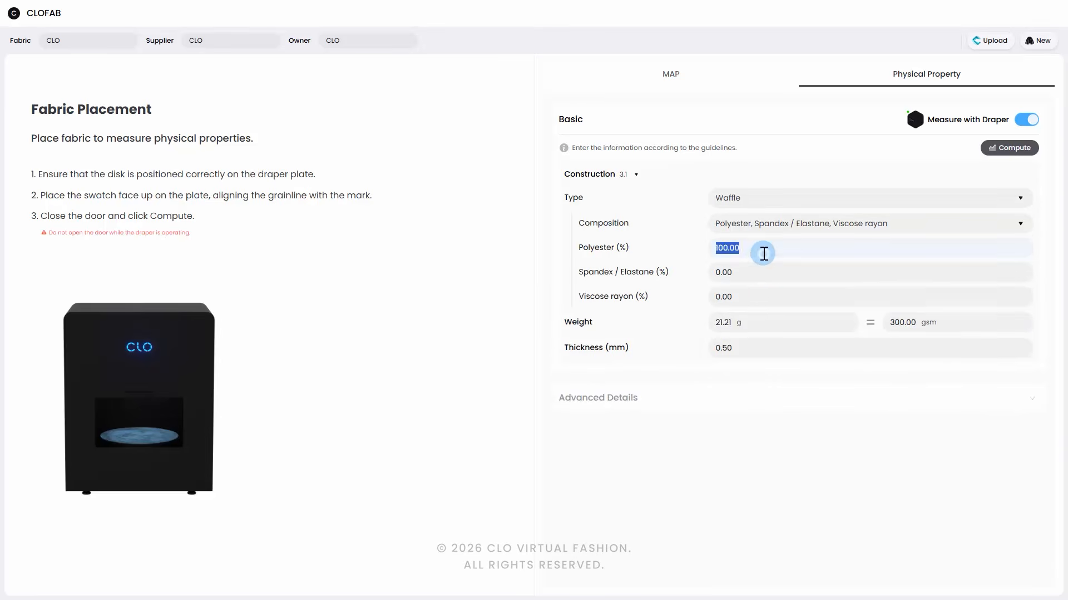
pyautogui.write('62')
pyautogui.click(755, 273)
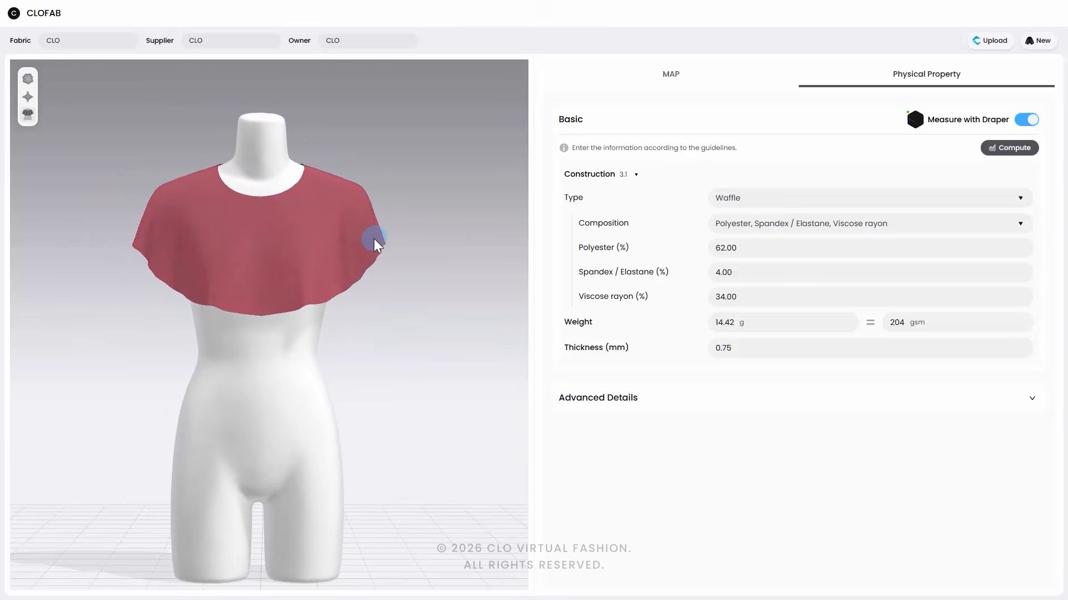
pyautogui.moveTo(374, 238)
pyautogui.mouseDown()
pyautogui.moveTo(232, 294)
pyautogui.moveTo(377, 243)
pyautogui.mouseUp()
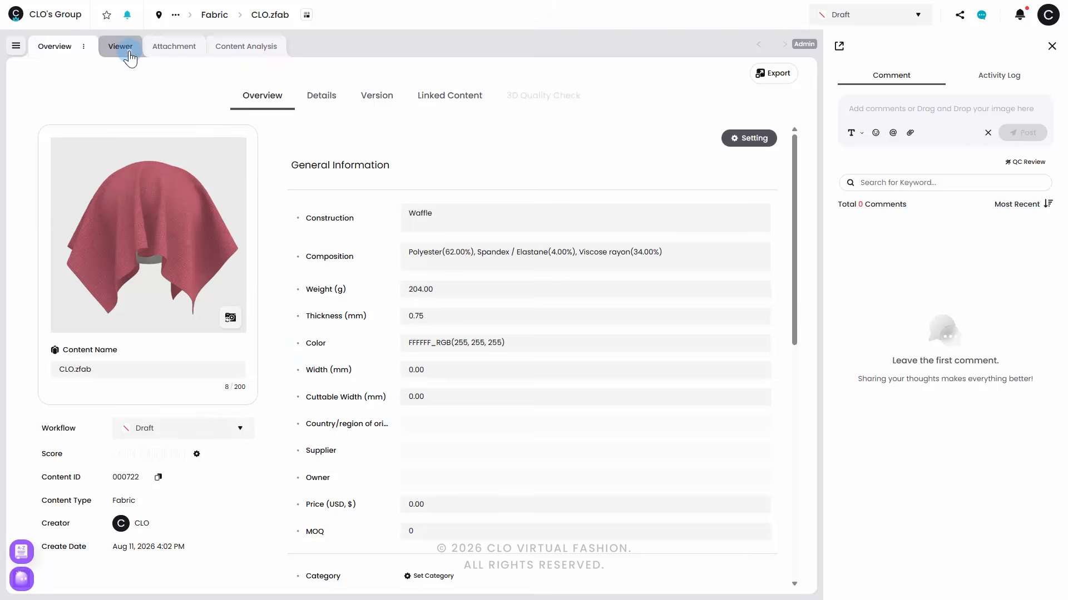
# Step: Examine the 3D drape of CLO.zfab in the CLO-SET viewer
pyautogui.click(105, 46)
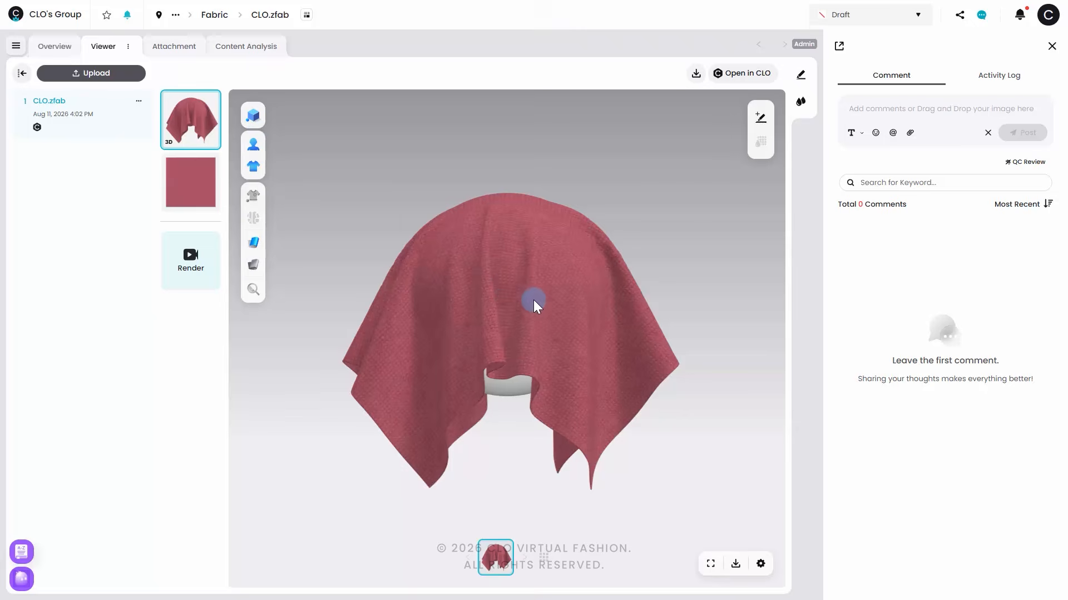
pyautogui.moveTo(544, 305)
pyautogui.mouseDown()
pyautogui.moveTo(472, 324)
pyautogui.moveTo(552, 296)
pyautogui.mouseUp()
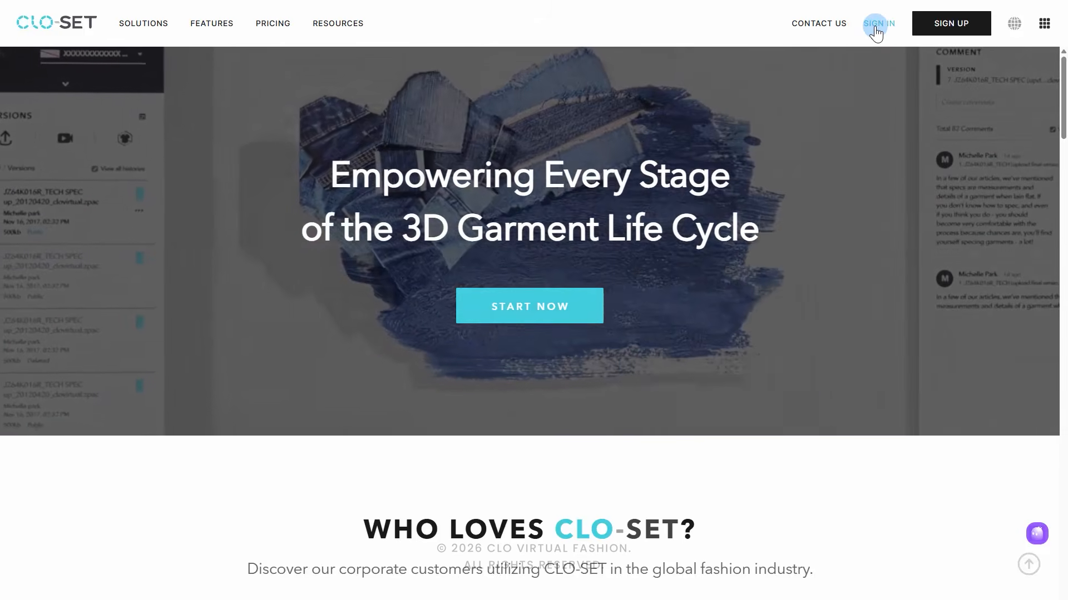
# Step: Sign in to CLO-SET with the account's email address and password
pyautogui.click(877, 27)
pyautogui.click(741, 236)
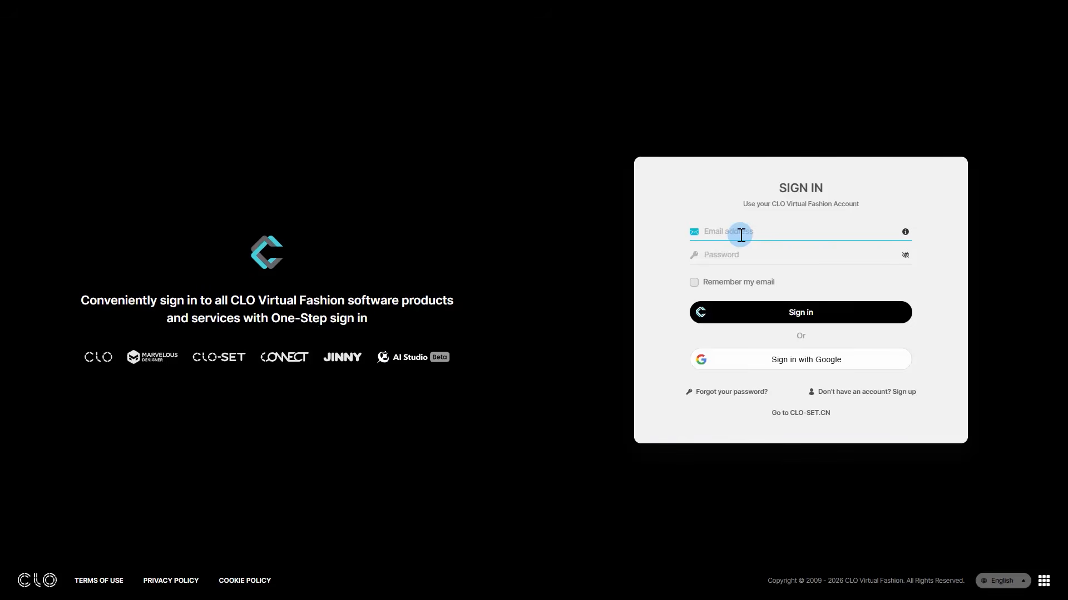
pyautogui.click(743, 249)
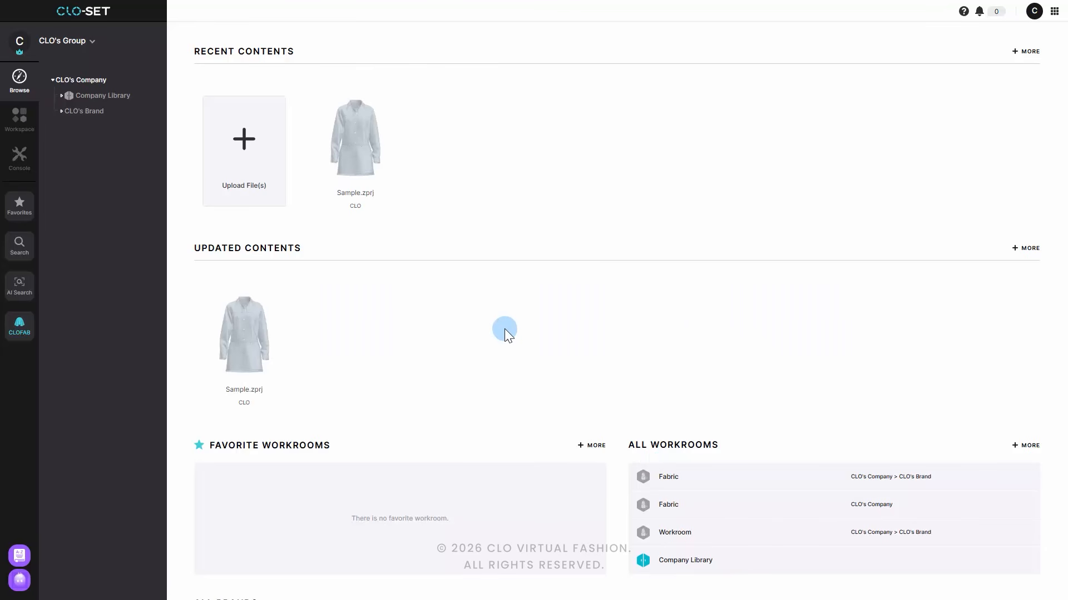
# Step: View the list of available groups and the CLOFAB entry point for the current group
pyautogui.click(70, 43)
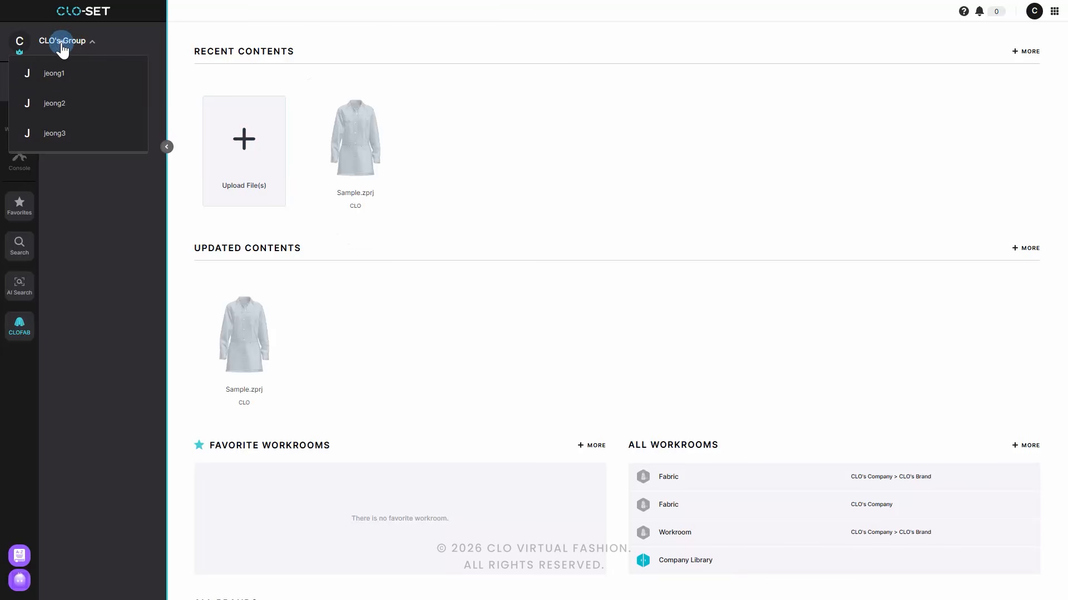
pyautogui.click(62, 44)
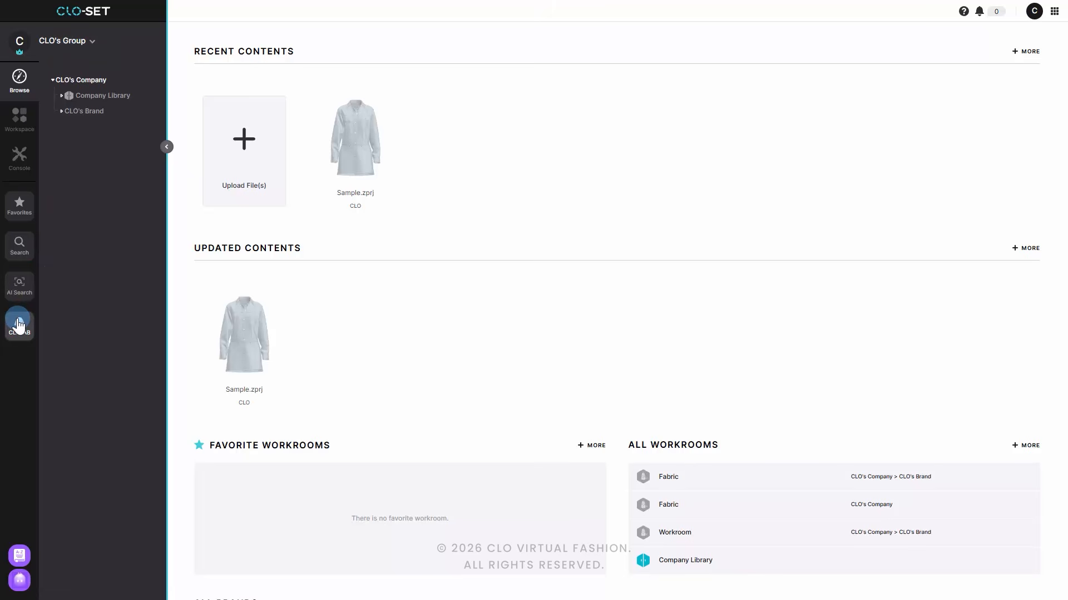
pyautogui.click(18, 325)
# Step: Expand CLO's Brand and its Season, open the Fabric workroom, and show the options for adding new content
pyautogui.click(60, 112)
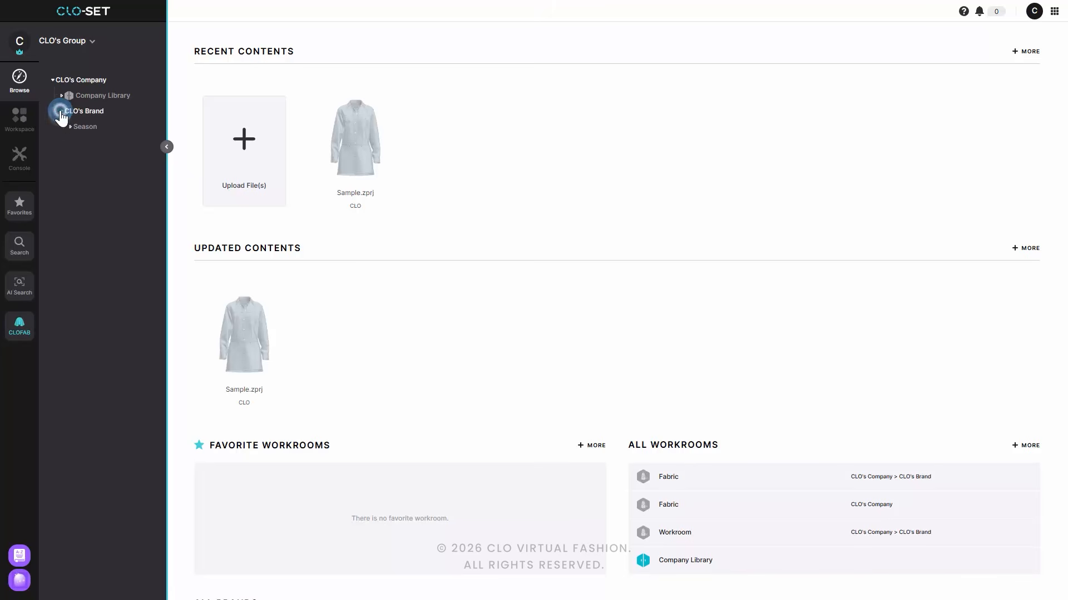
pyautogui.click(70, 127)
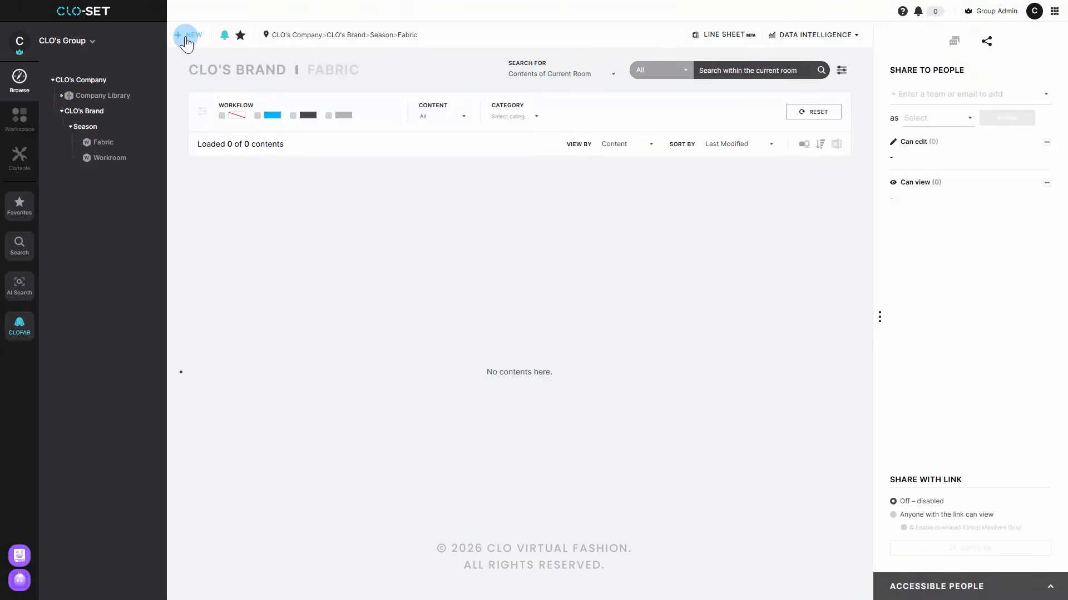
pyautogui.click(186, 37)
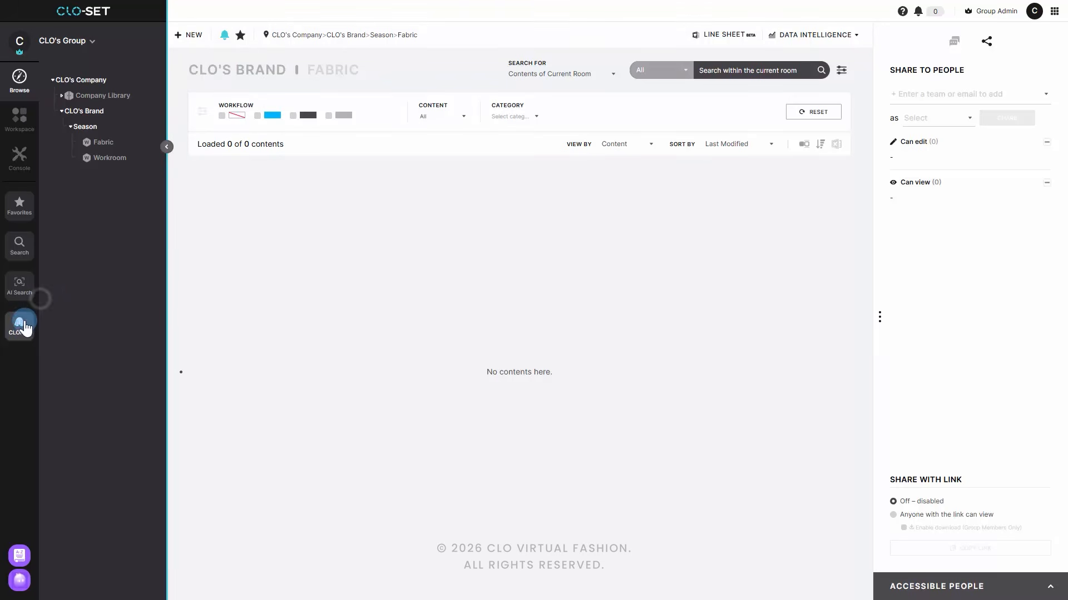
# Step: Open CLOFAB and enter CLO as the fabric name, supplier and owner
pyautogui.click(21, 327)
pyautogui.moveTo(86, 40); pyautogui.dragTo(42, 40)
pyautogui.write('c')
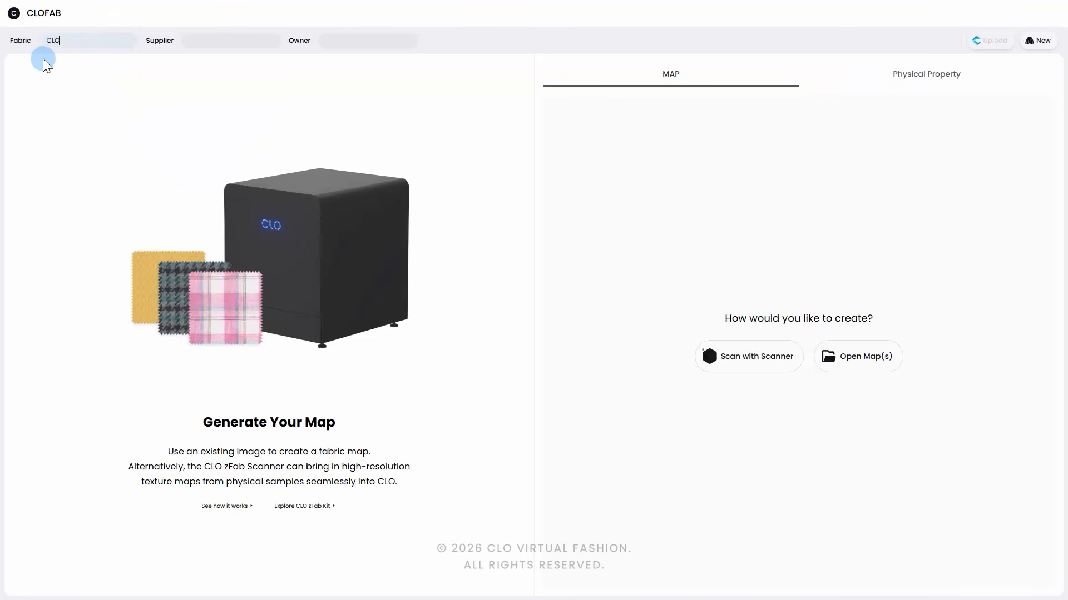
pyautogui.write('CLOCLO')
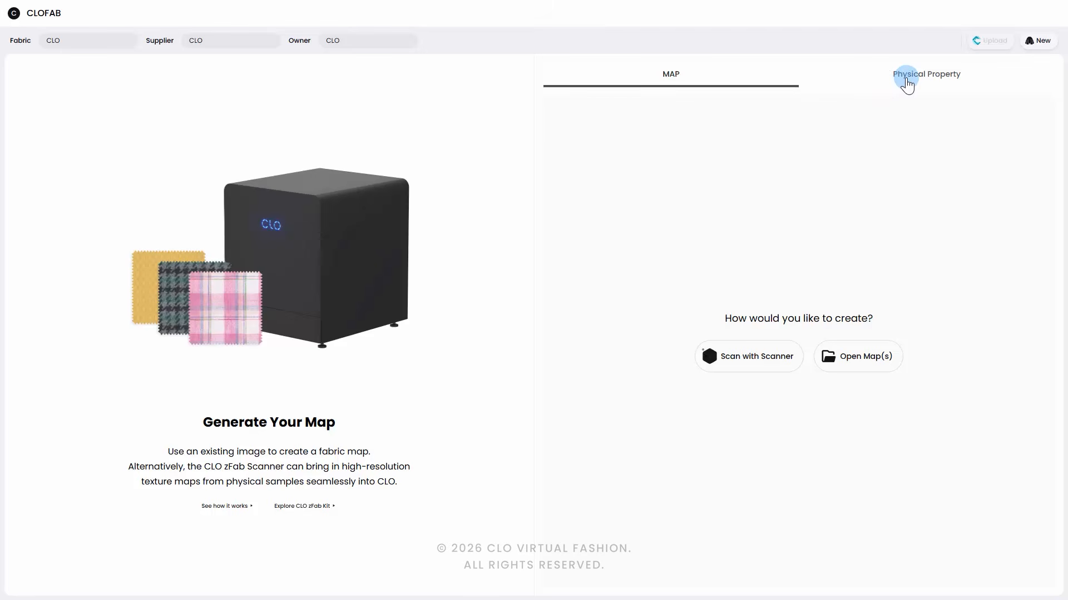
# Step: Look at the Physical Property page and return to the map creation page
pyautogui.click(906, 81)
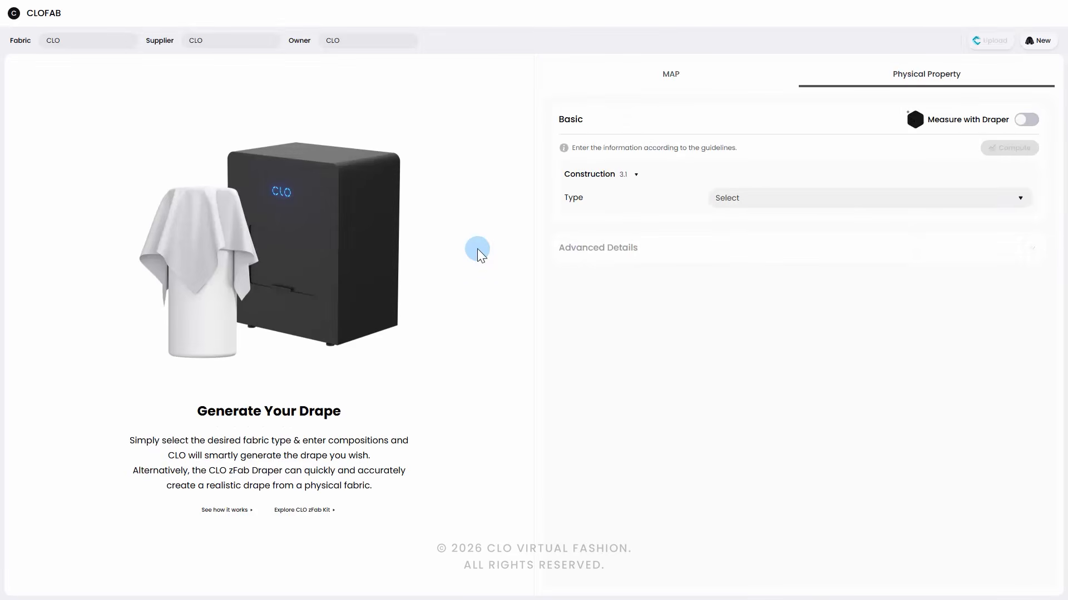
pyautogui.click(672, 78)
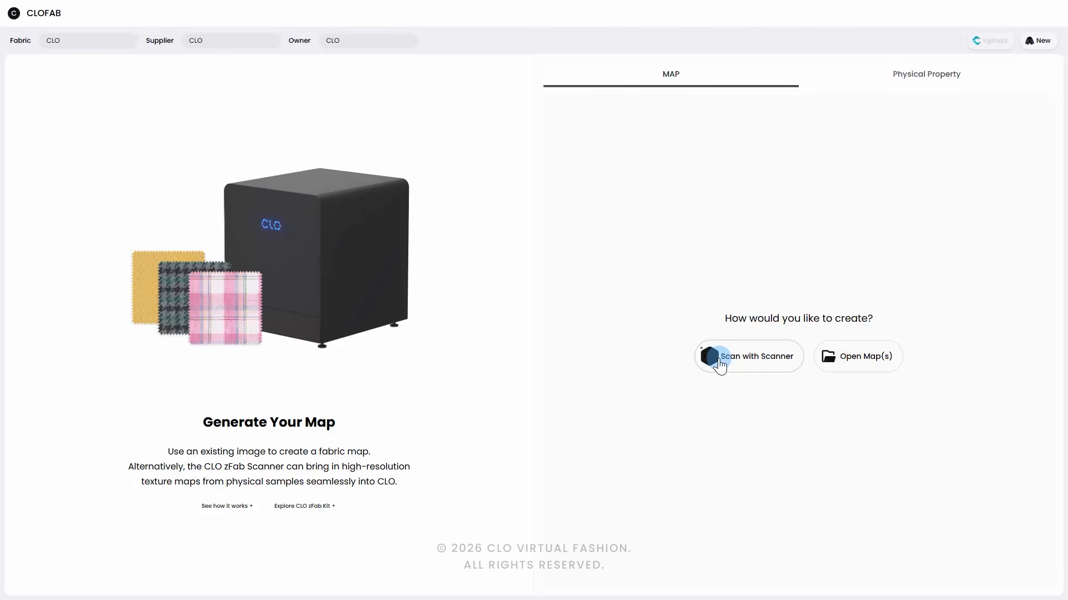
# Step: Import the five waffle maps (ALPHA, COL, DISP, NRM and ROUGH) together from the Open Map folder
pyautogui.click(869, 365)
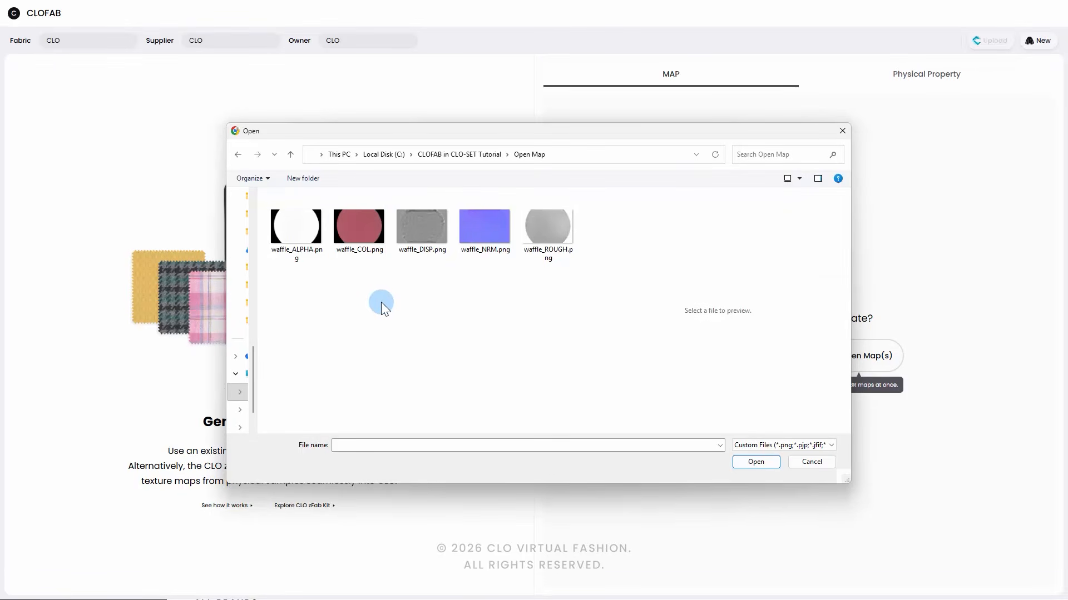
pyautogui.click(378, 236)
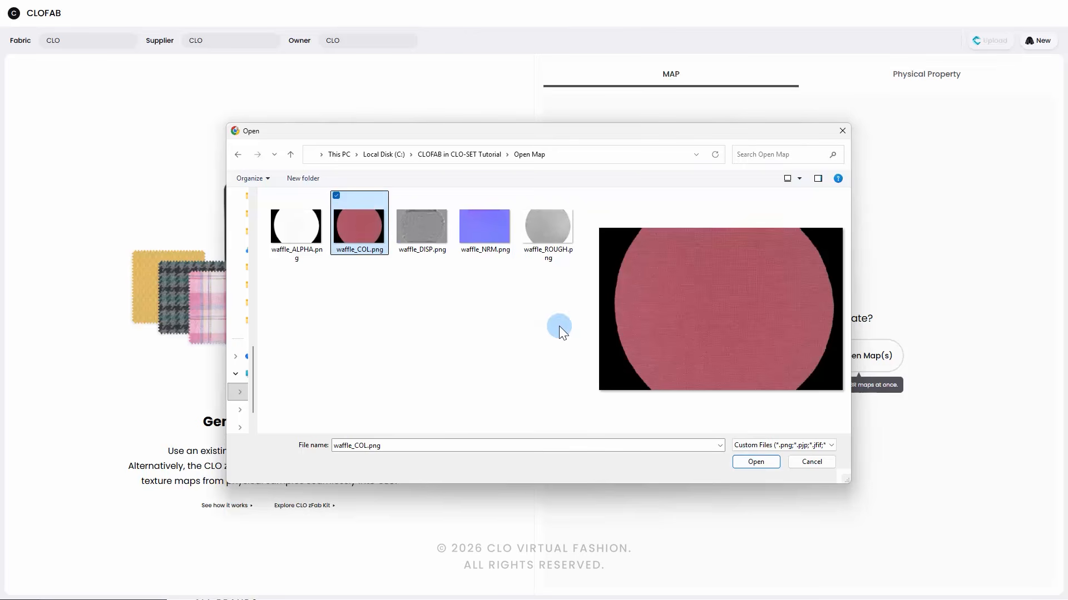
pyautogui.moveTo(558, 326); pyautogui.dragTo(281, 231)
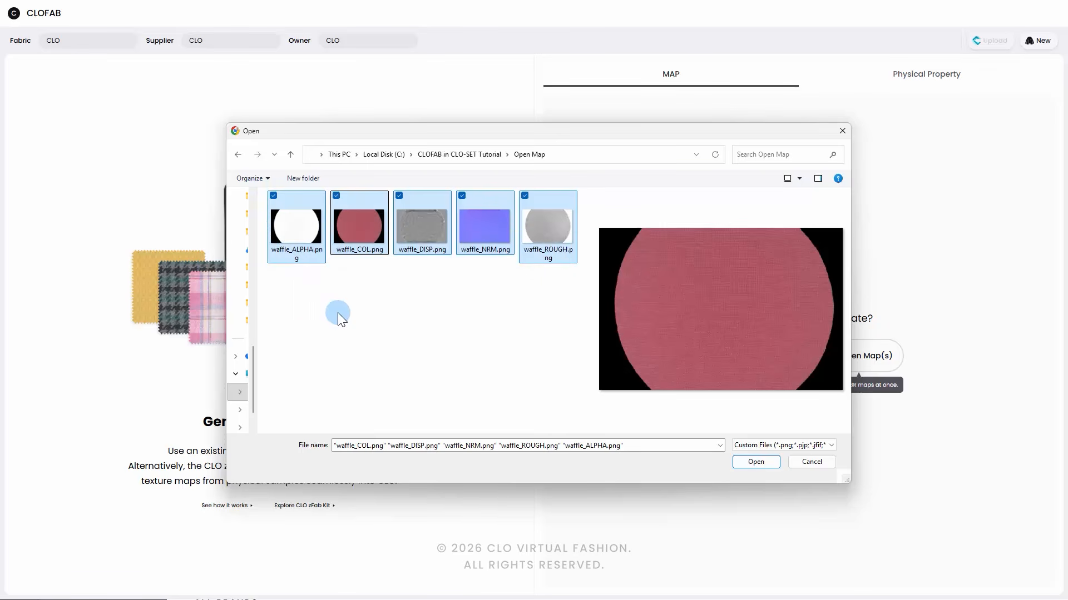
pyautogui.click(755, 462)
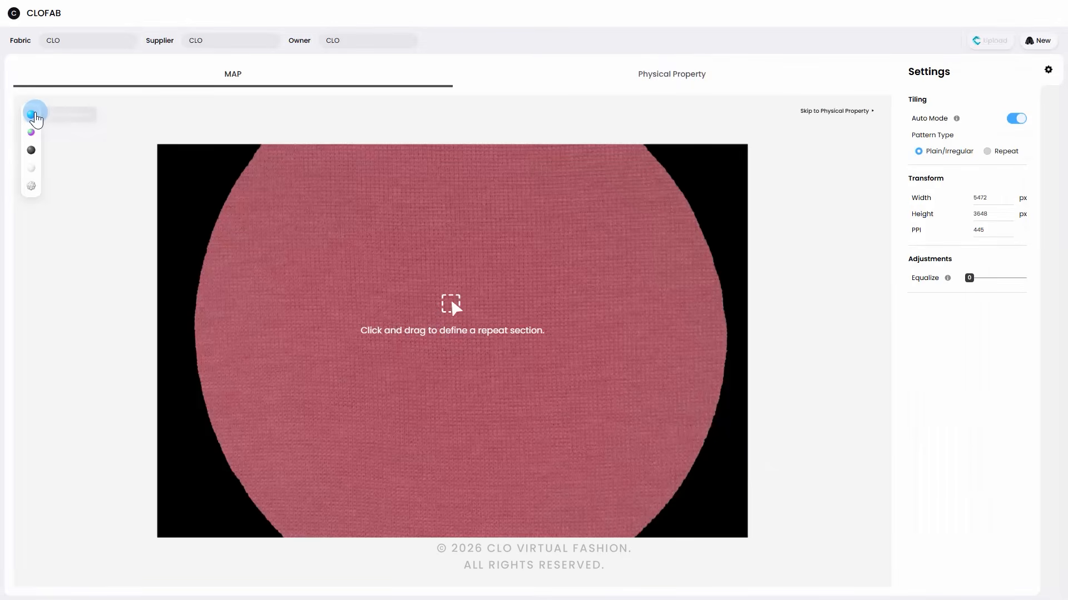
# Step: Inspect the imported normal, roughness, alpha and displacement maps, ending on the color map
pyautogui.click(32, 133)
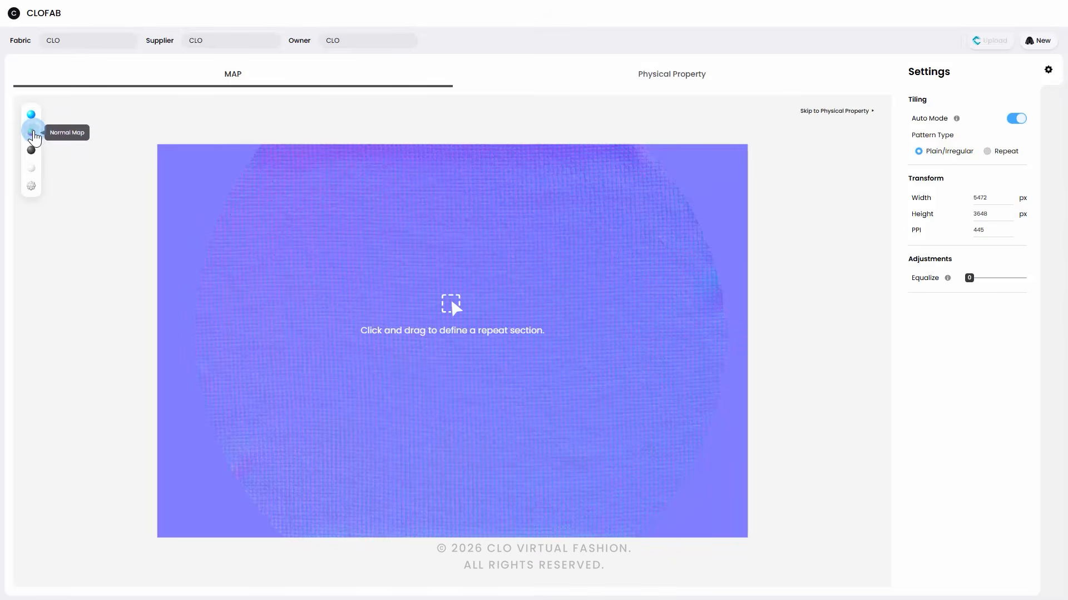
pyautogui.click(32, 151)
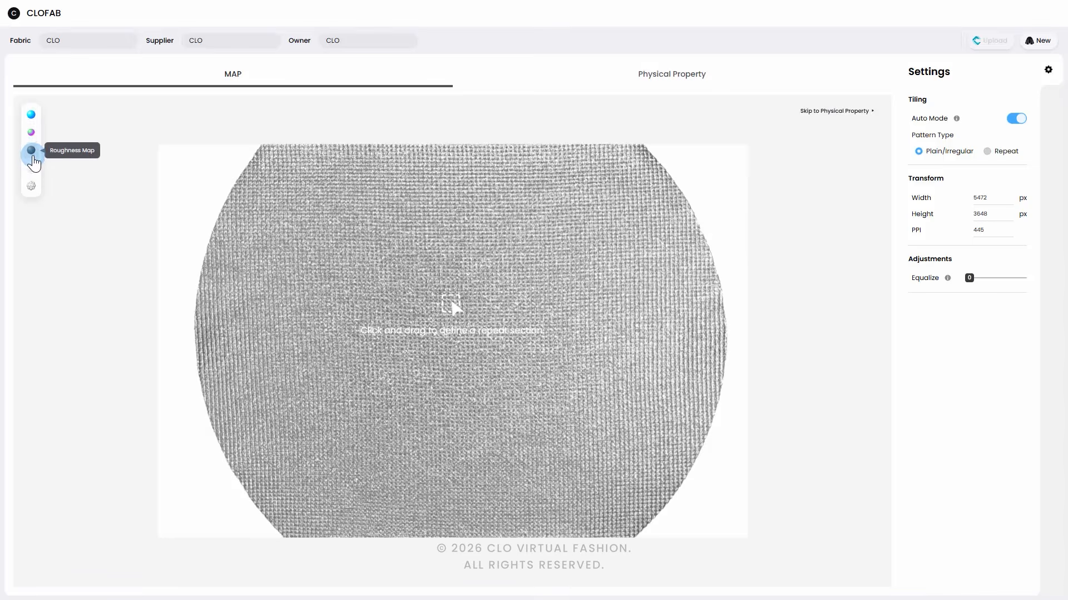
pyautogui.click(31, 168)
pyautogui.click(32, 185)
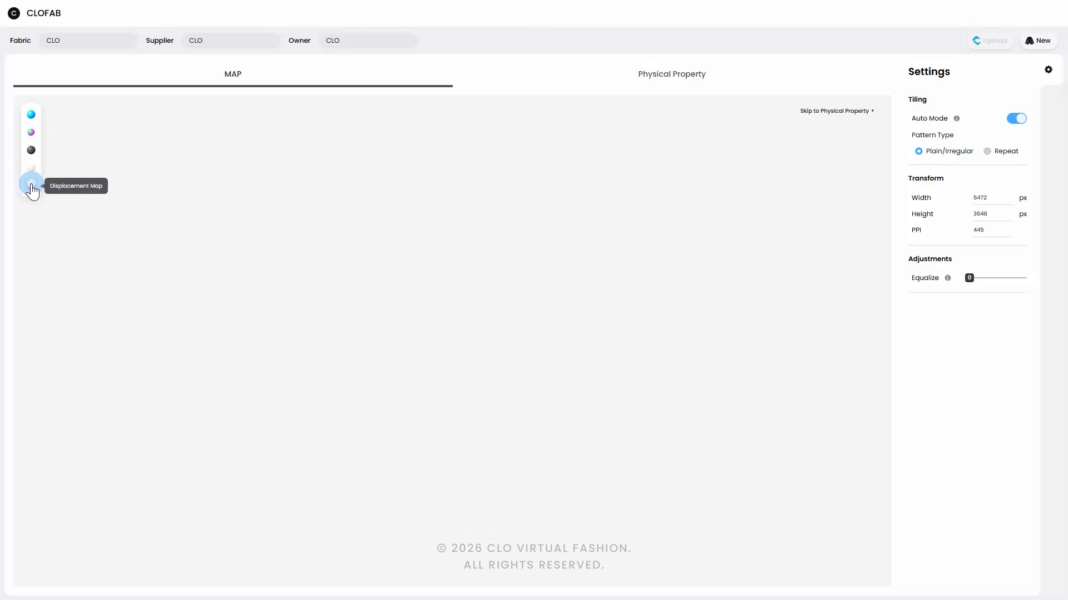
pyautogui.click(31, 114)
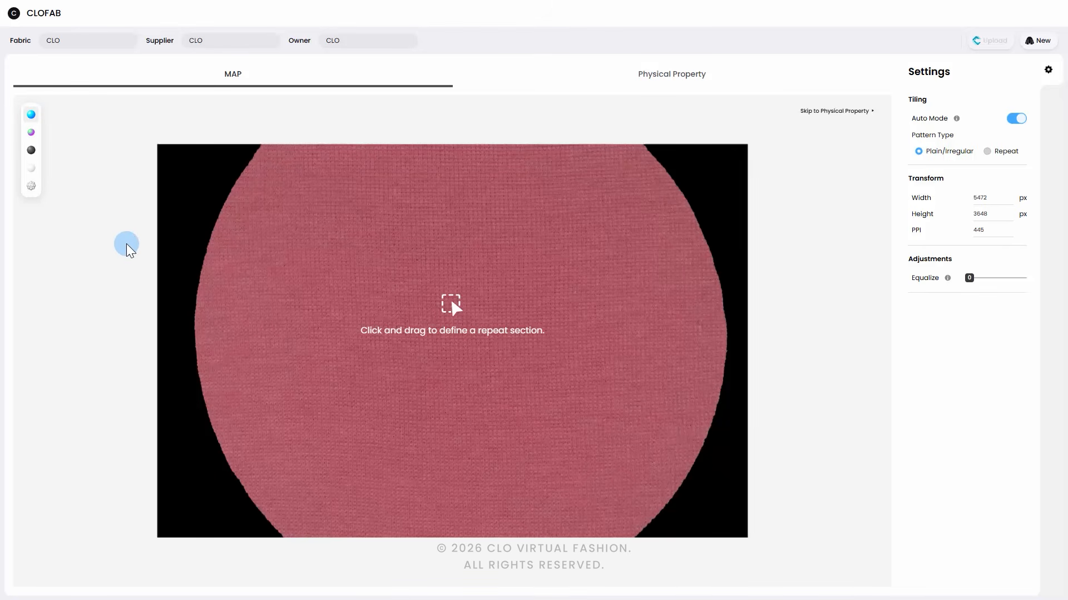
# Step: Create a new fabric, discarding the current maps, and choose to create its map with the scanner
pyautogui.click(1039, 42)
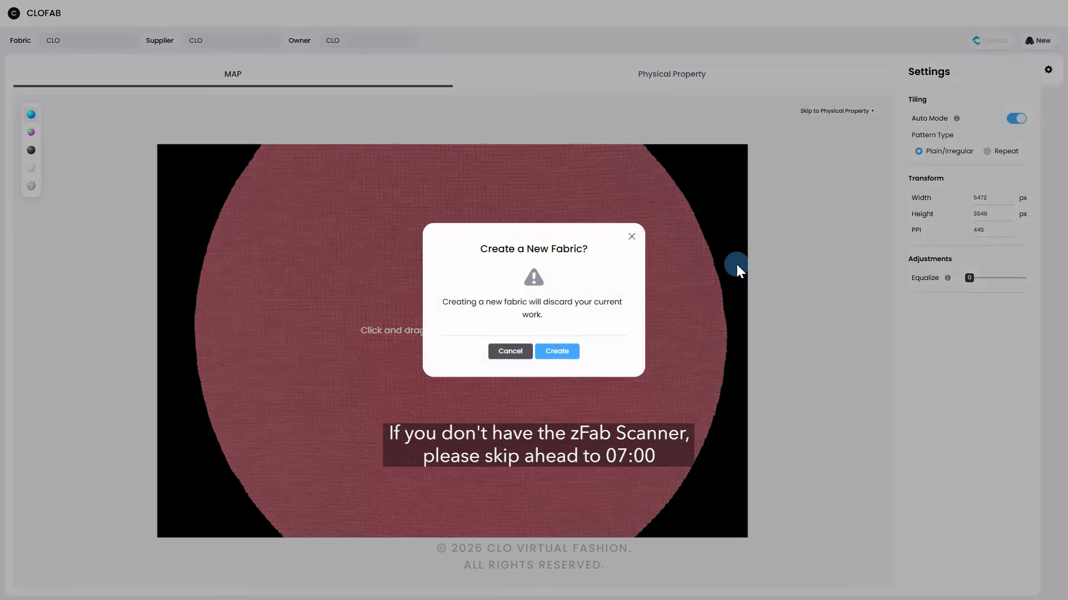
pyautogui.click(562, 355)
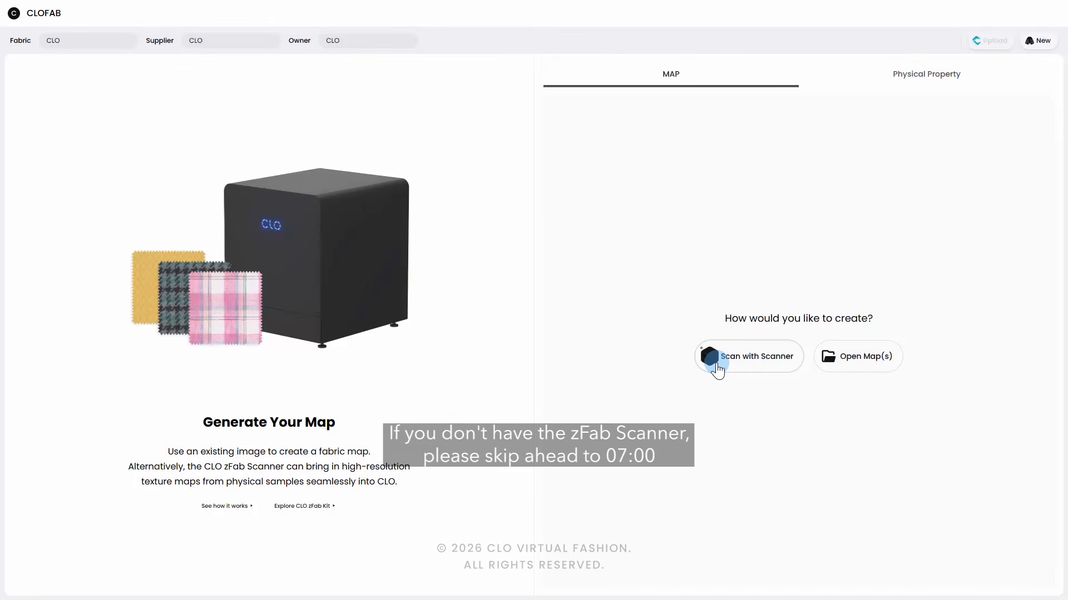
pyautogui.click(716, 364)
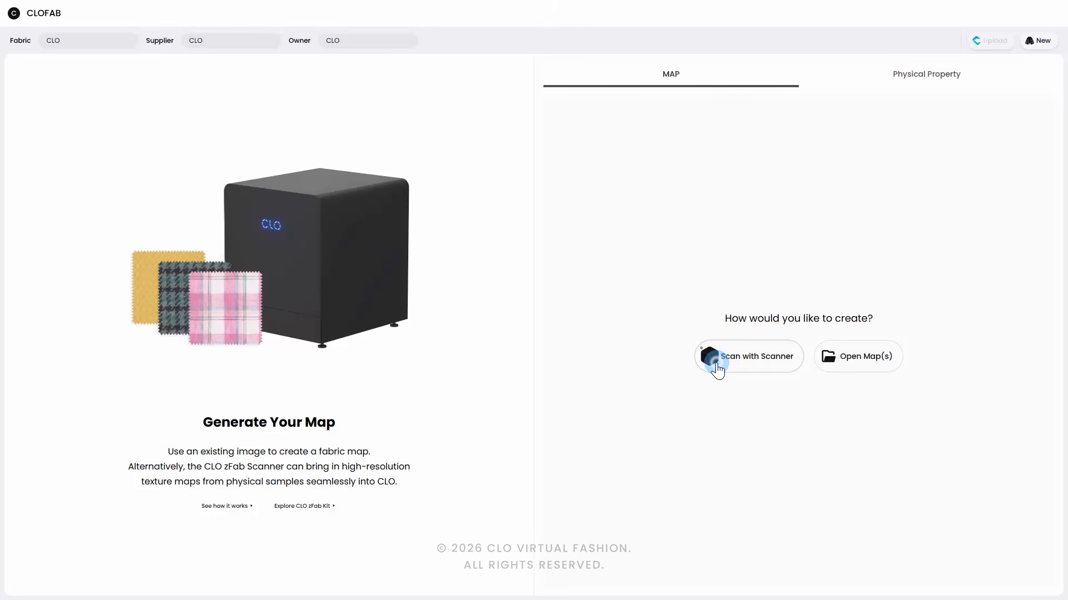
pyautogui.click(717, 367)
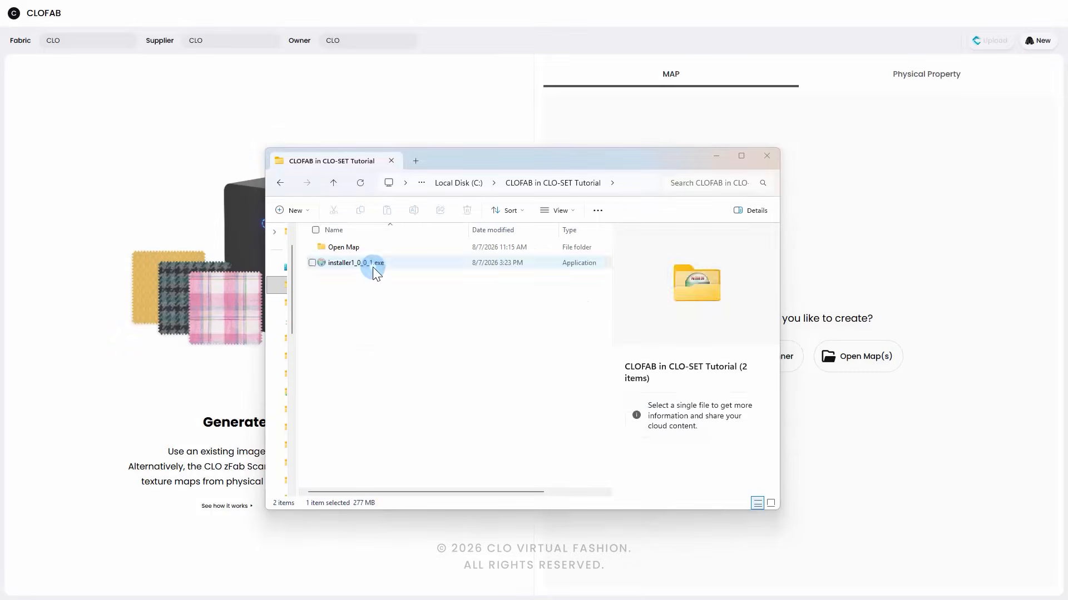
# Step: Install ZfabKit 1.0.0.1 from installer1_0_0_1.exe, accepting the license agreement and keeping the startup and hardware driver components
pyautogui.doubleClick(372, 265)
pyautogui.click(562, 440)
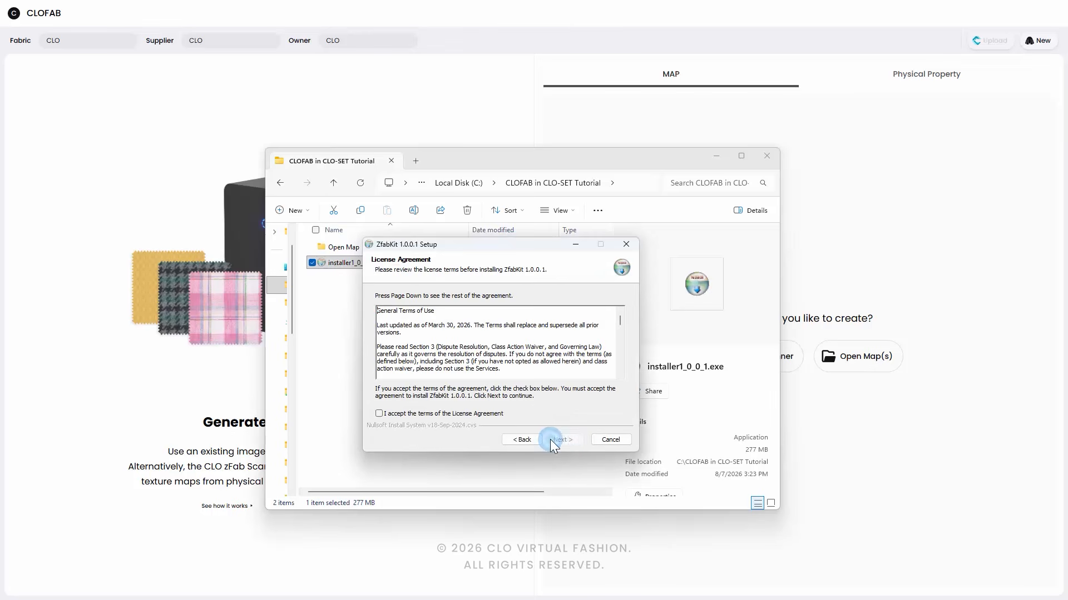
pyautogui.click(522, 418)
pyautogui.click(552, 440)
pyautogui.click(552, 439)
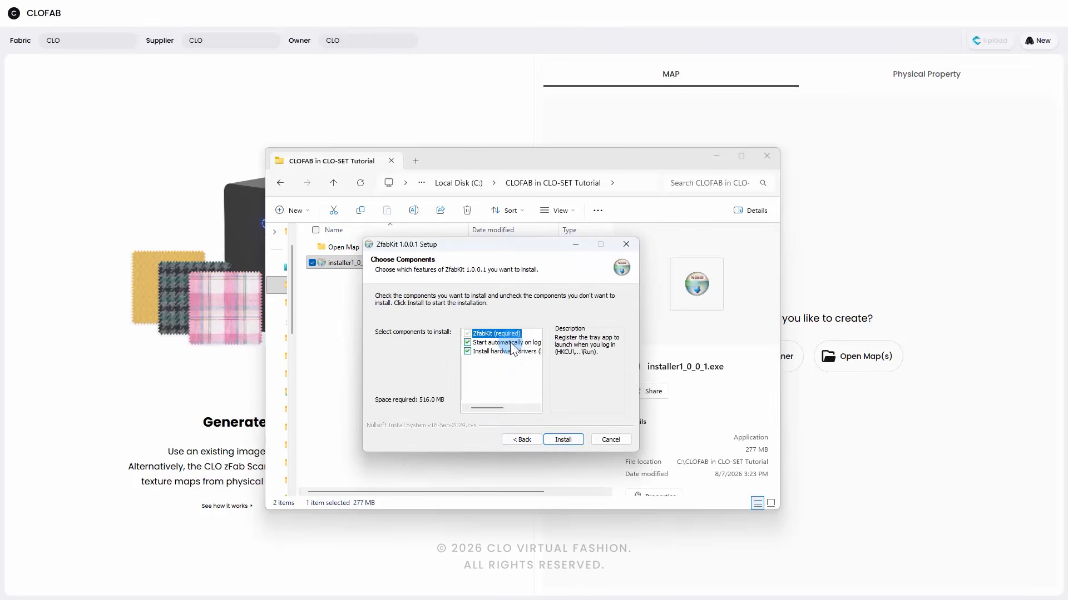
pyautogui.click(561, 441)
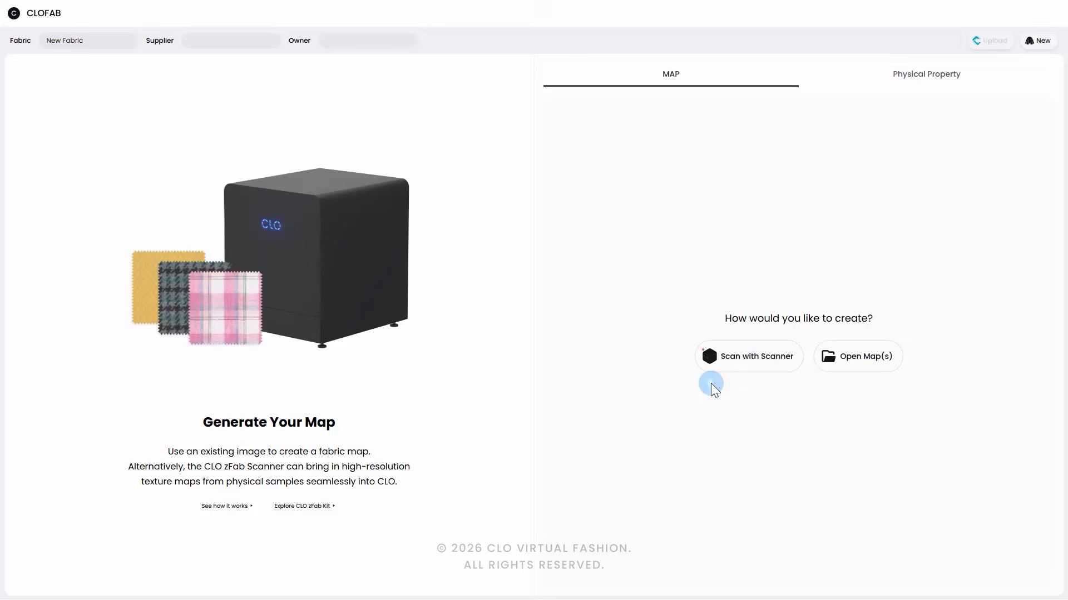
# Step: Switch to the CLO zFab Kit website, open its FAQ and look through the questions down to the Troubleshooting section
pyautogui.hotkey('alt', 'Tab')
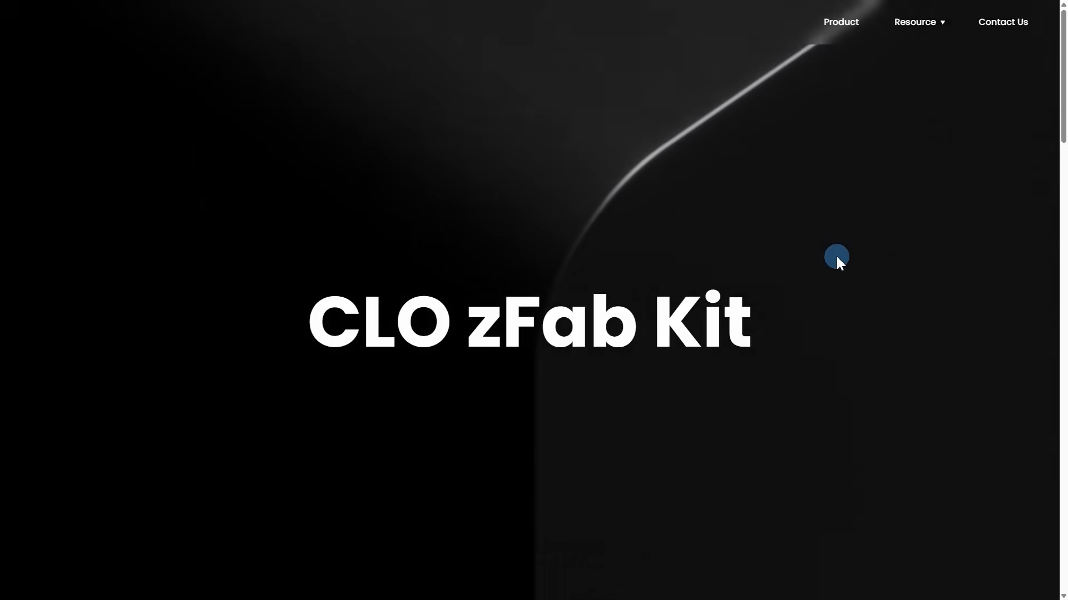
pyautogui.click(915, 21)
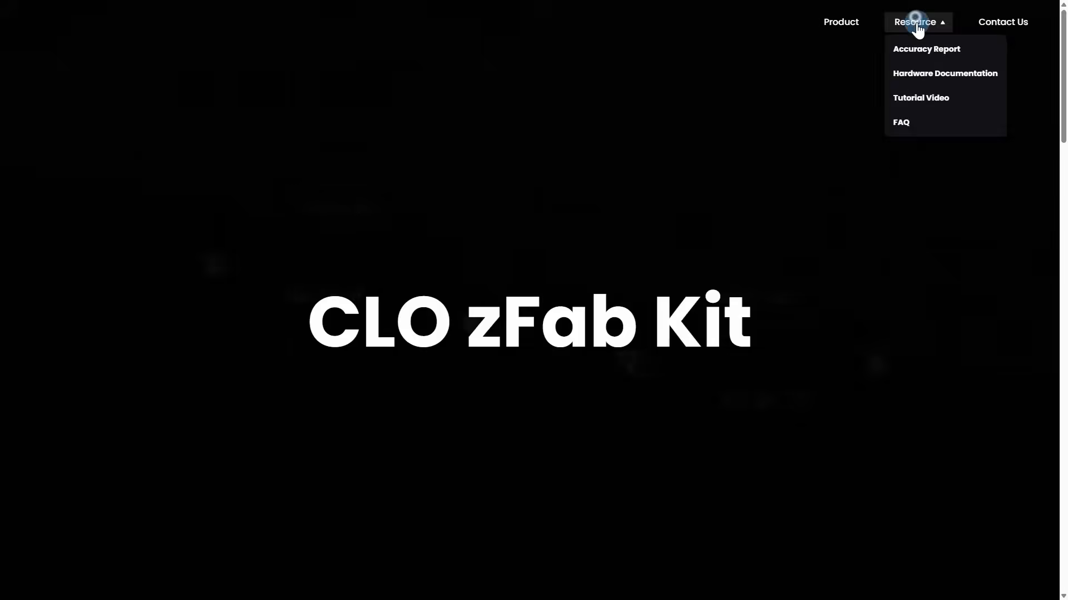
pyautogui.click(939, 125)
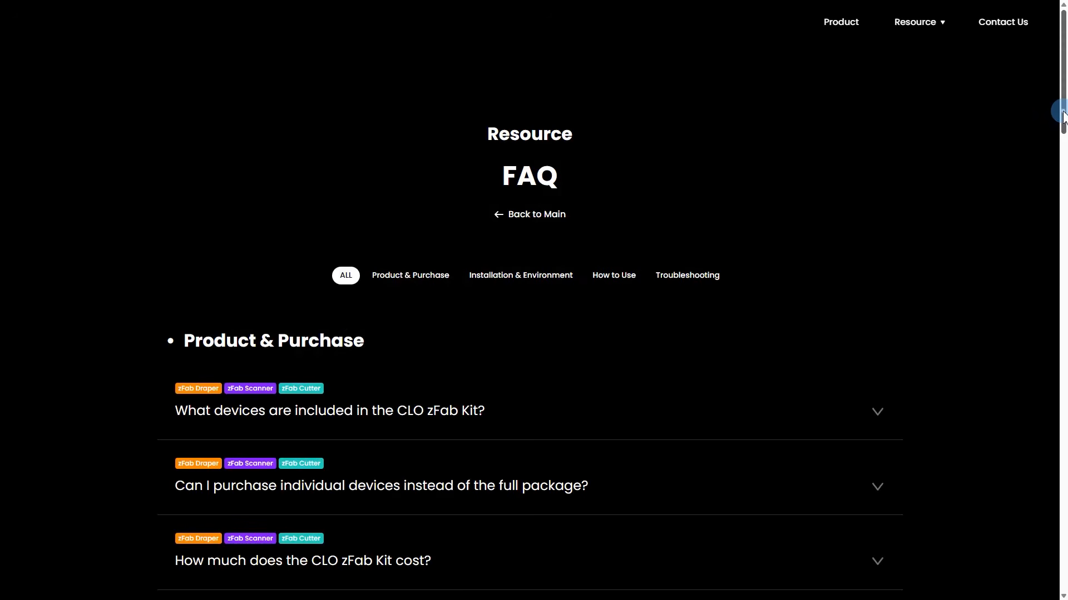
pyautogui.moveTo(1063, 114); pyautogui.dragTo(1063, 428)
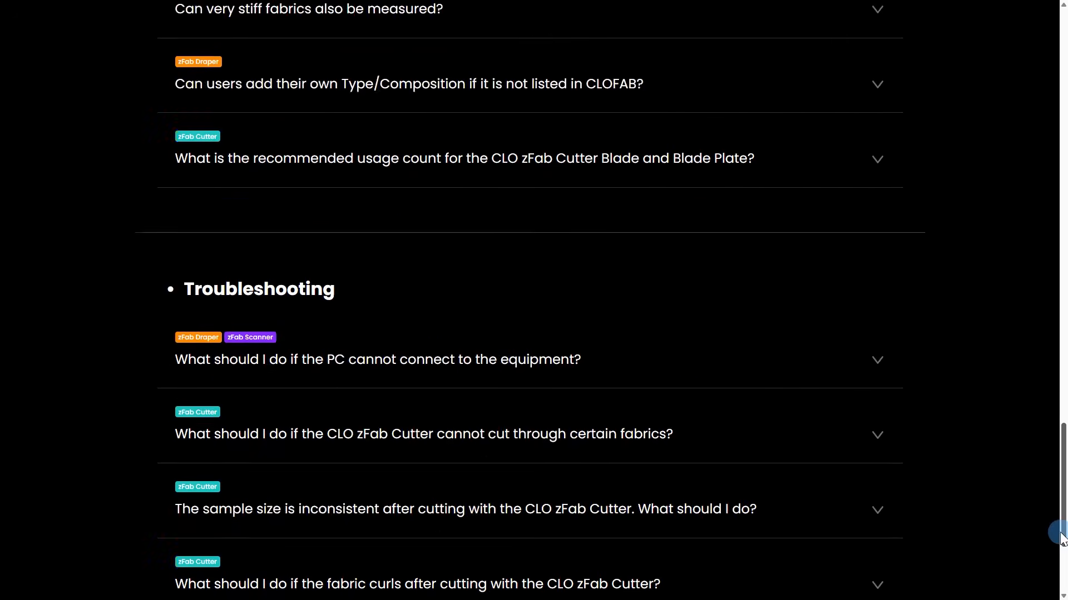
pyautogui.click(315, 268)
pyautogui.moveTo(1061, 367); pyautogui.dragTo(1062, 444)
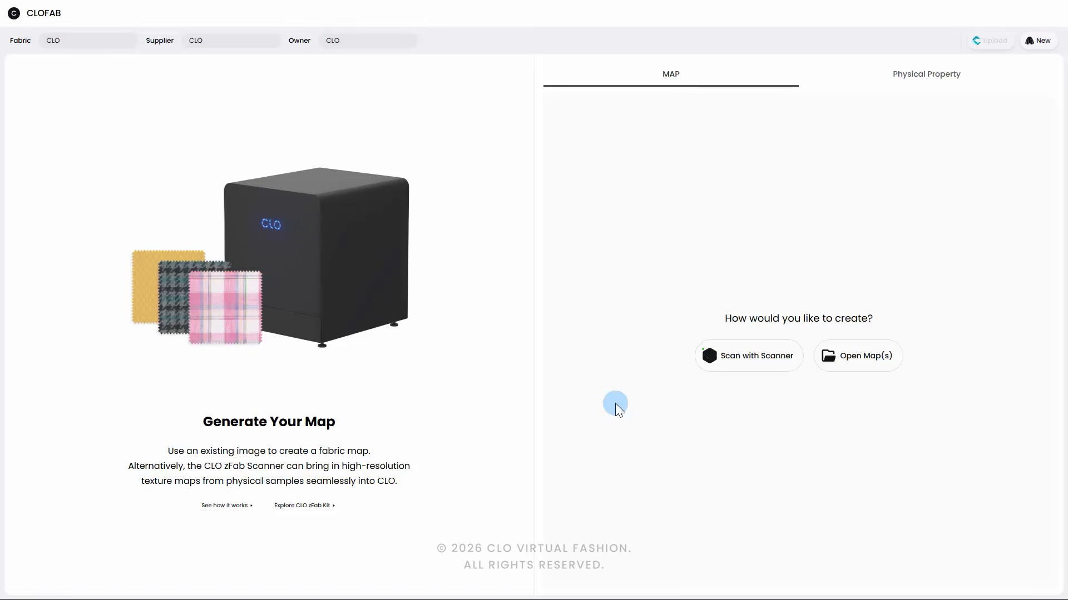
# Step: Start map creation in CLOFAB with the scanner and calibrate it by capturing the color checker and the empty tray
pyautogui.click(711, 366)
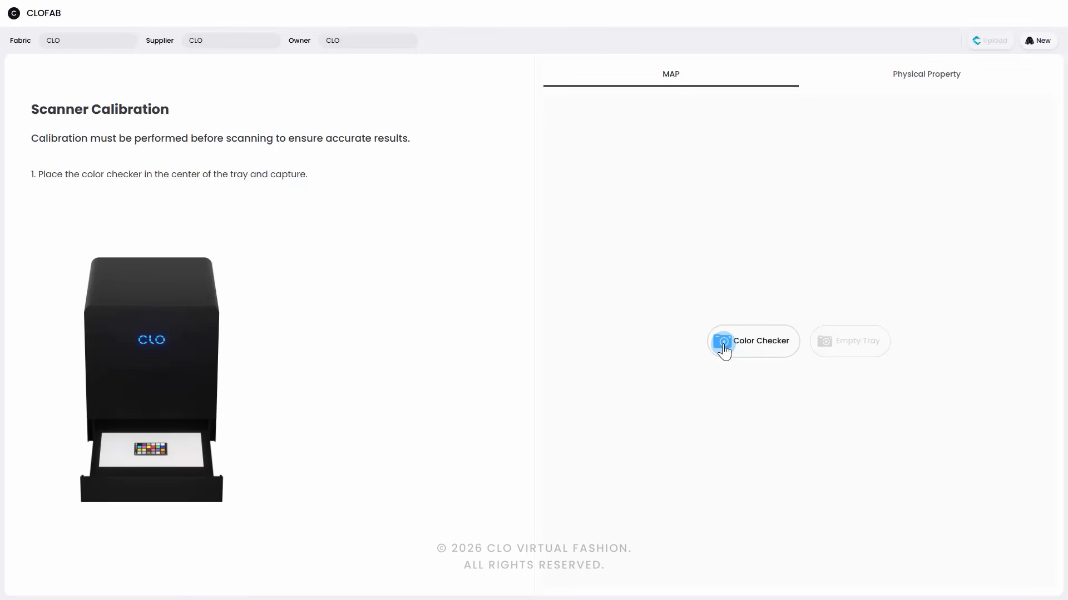
pyautogui.click(724, 345)
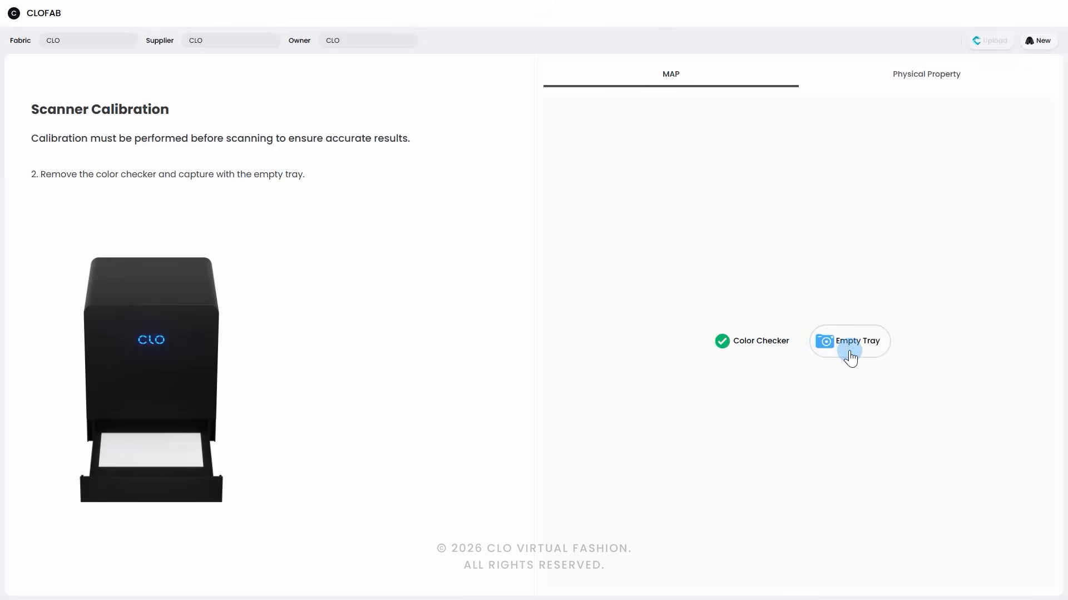
pyautogui.click(850, 356)
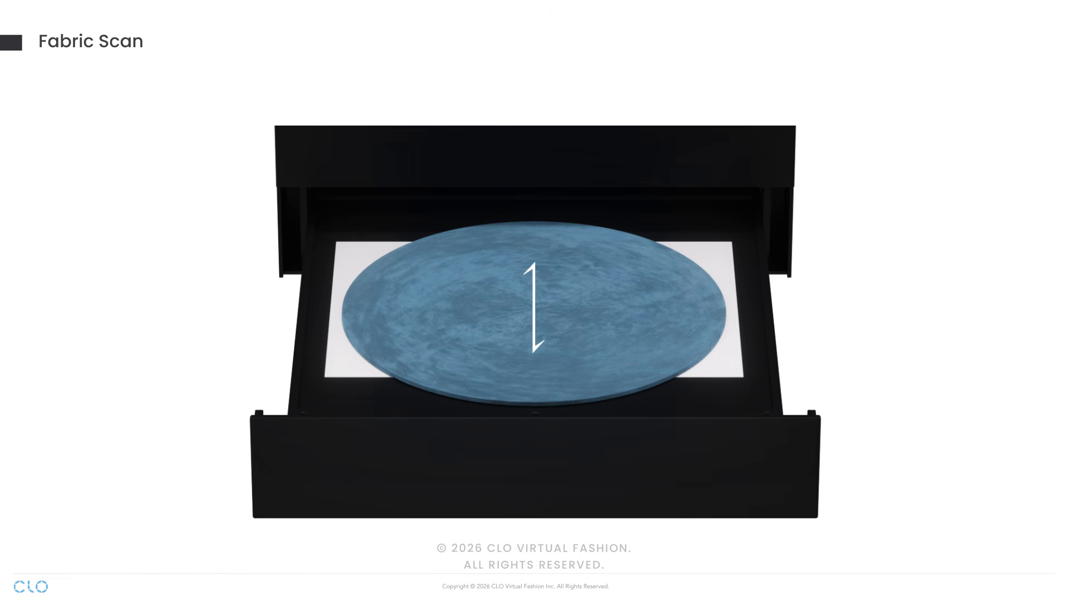
# Step: Scan the fabric swatch with the scanner and examine the scanned color map up close and in full
pyautogui.click(786, 336)
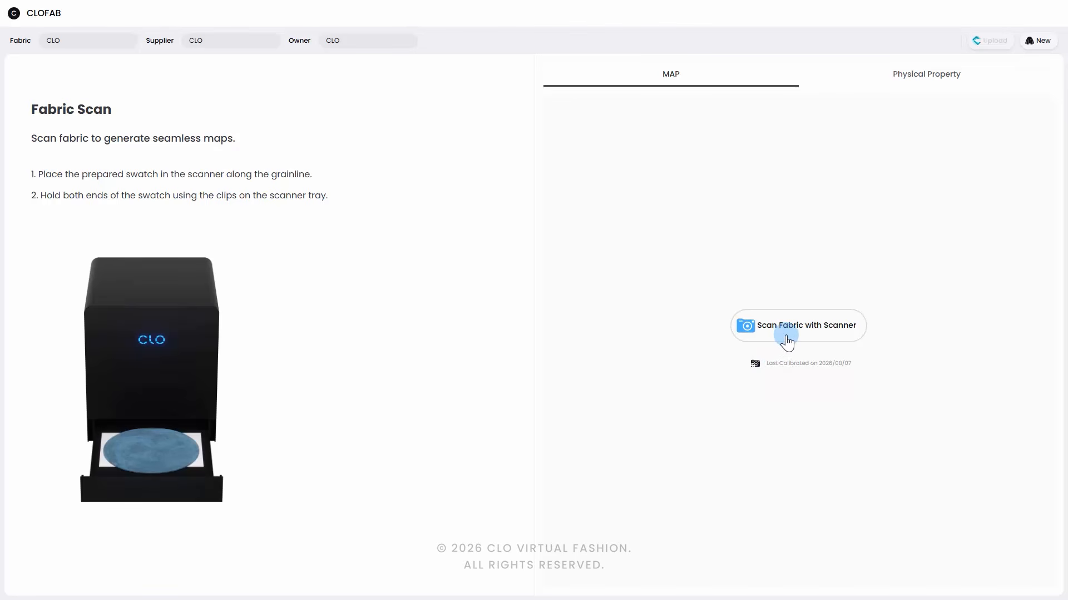
pyautogui.click(785, 336)
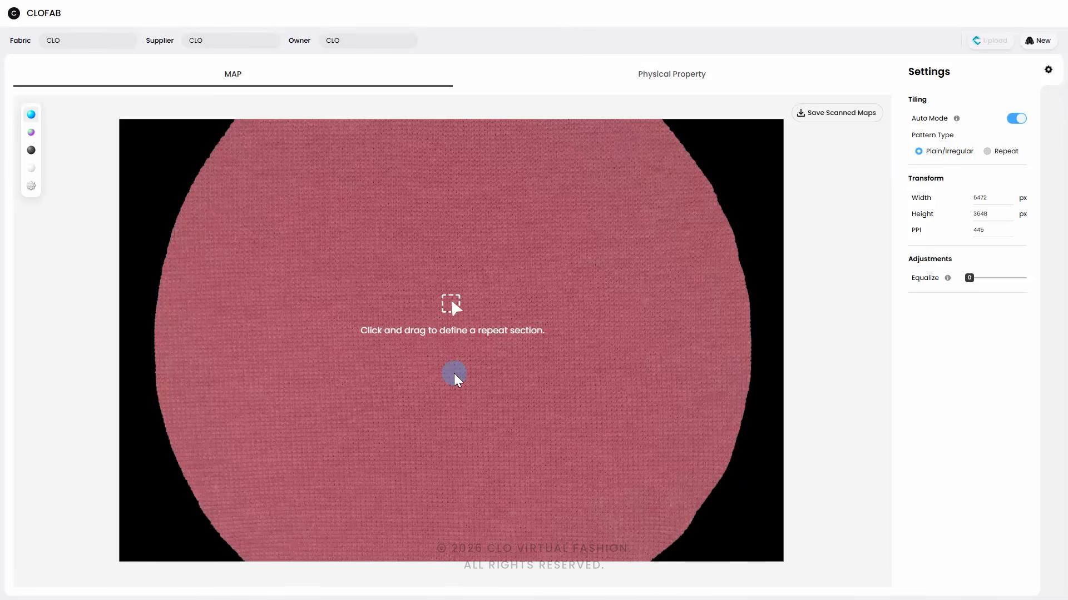
pyautogui.scroll(8, 454, 372)
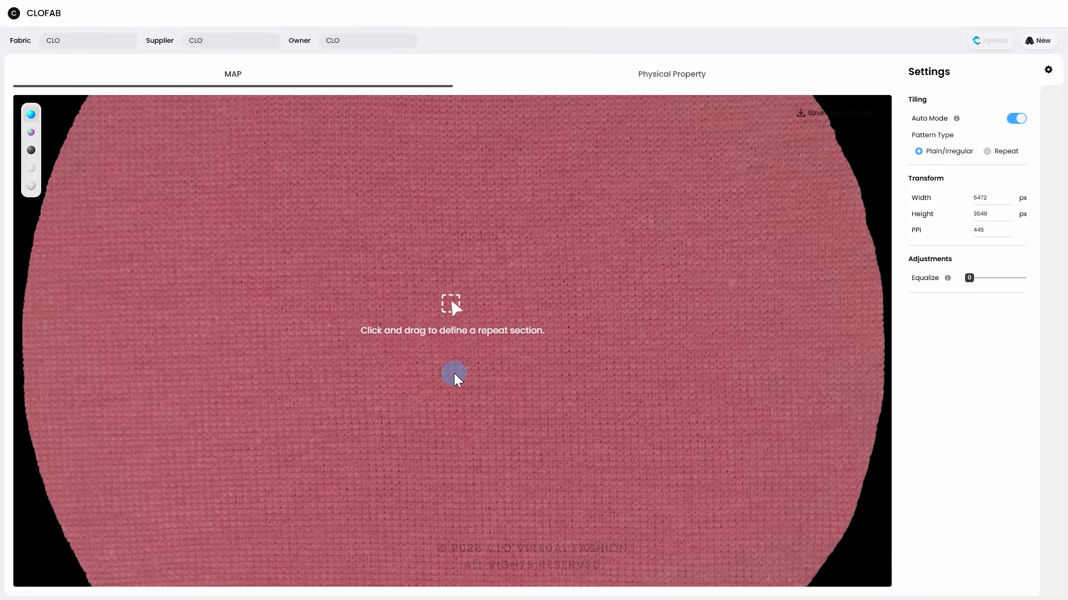
pyautogui.scroll(-8, 454, 373)
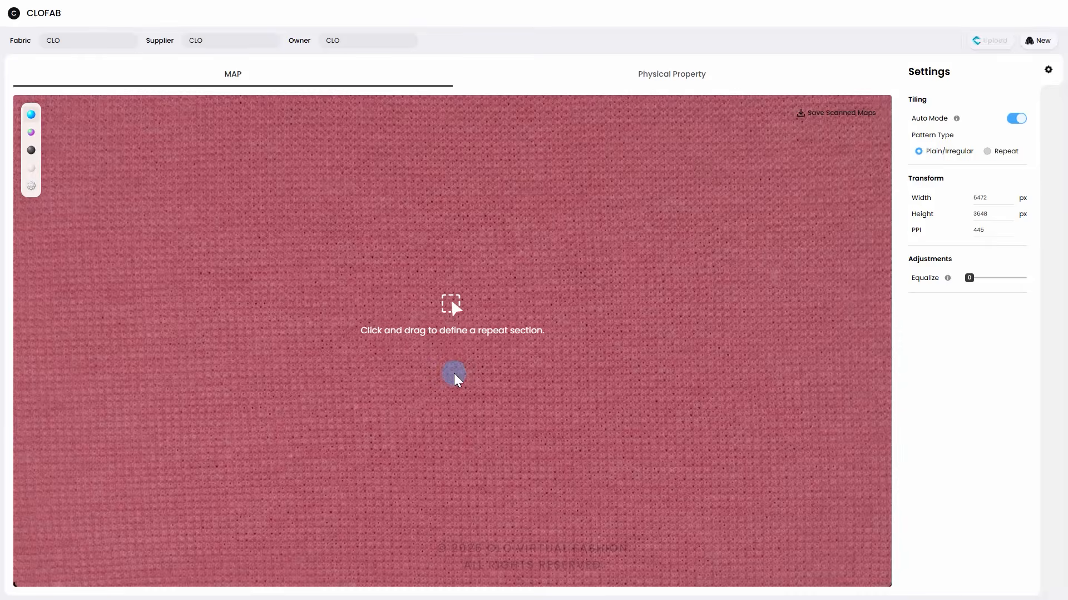
pyautogui.scroll(2, 454, 373)
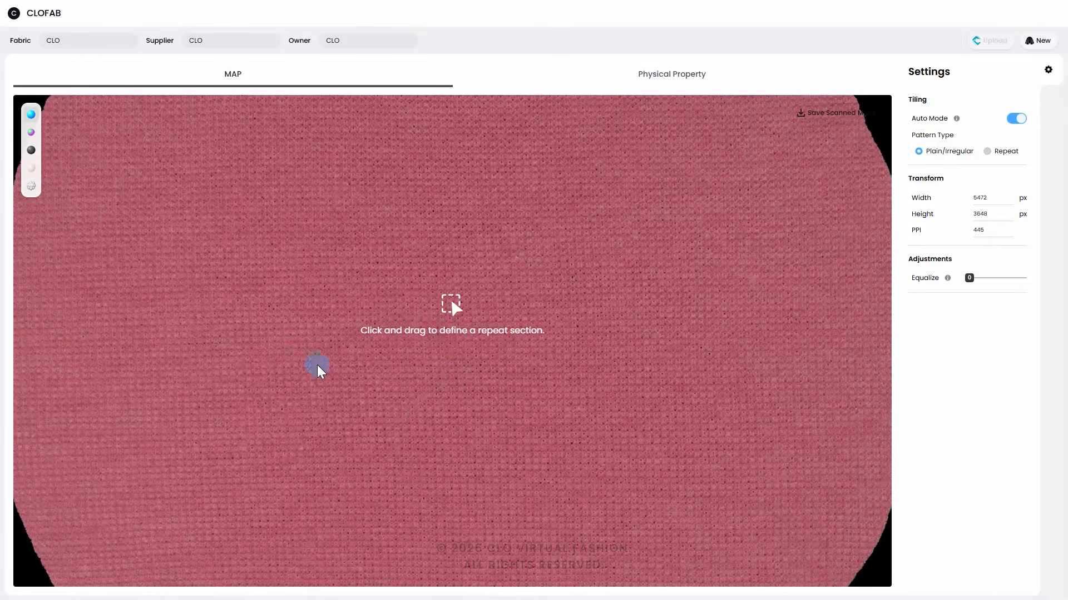
pyautogui.moveTo(462, 248); pyautogui.dragTo(516, 321)
pyautogui.scroll(-3, 646, 416)
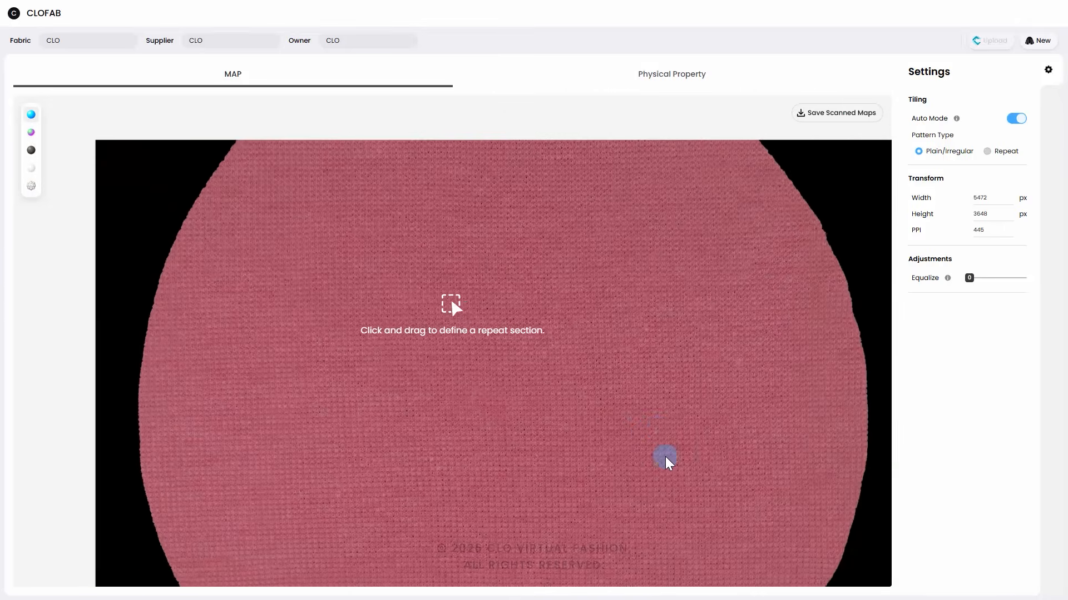
pyautogui.moveTo(665, 456); pyautogui.dragTo(599, 388, button='middle')
pyautogui.scroll(-2, 598, 388)
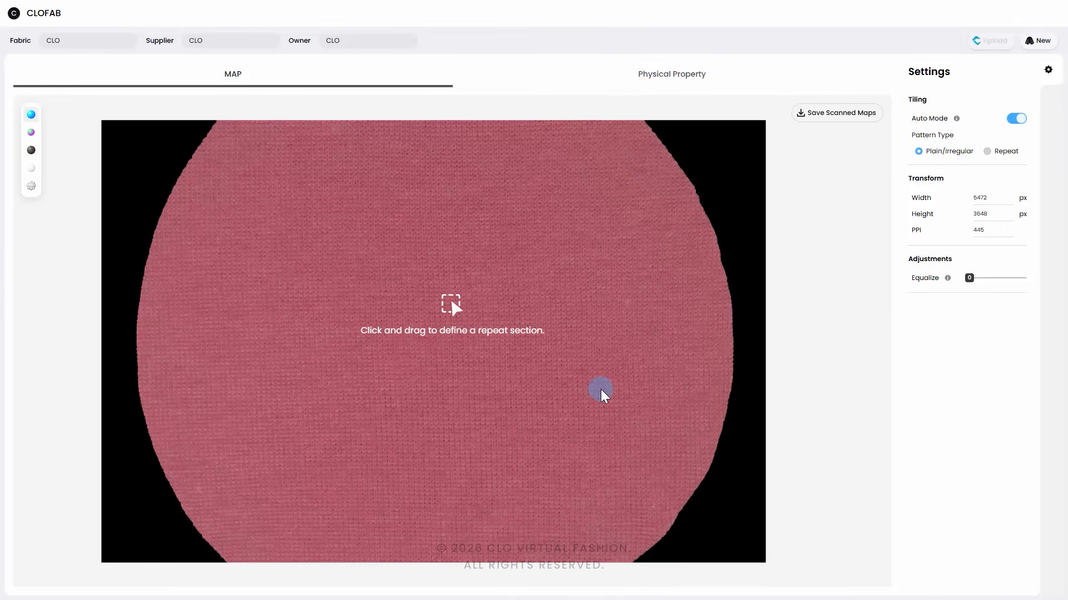
# Step: Save the scanned maps as clofab-scanned-maps-20260807_183017.zip in the CLOFAB in CLO-SET Tutorial folder
pyautogui.click(1047, 68)
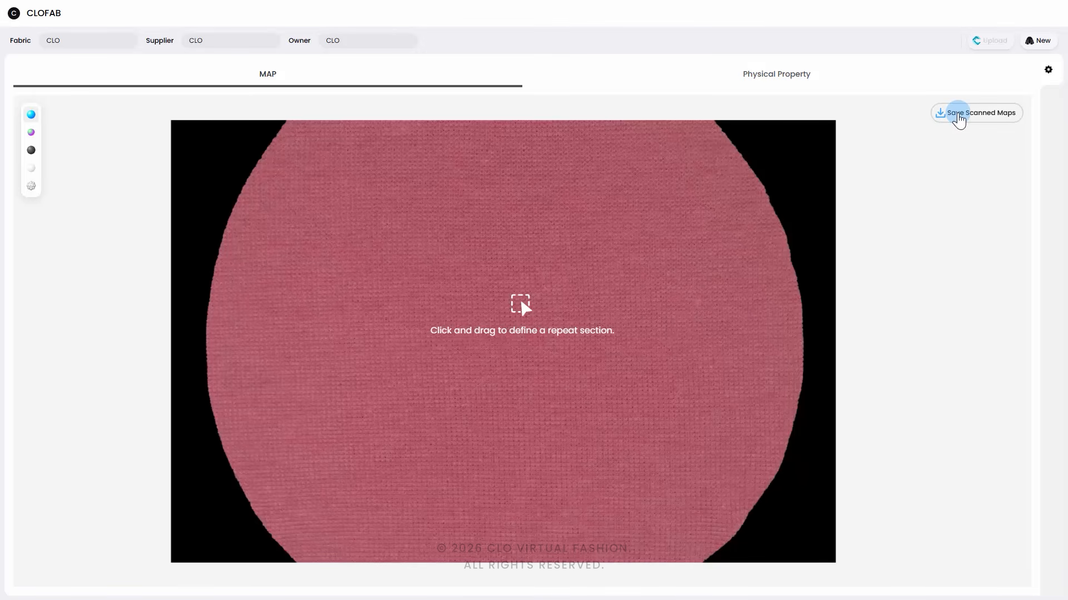
pyautogui.click(959, 114)
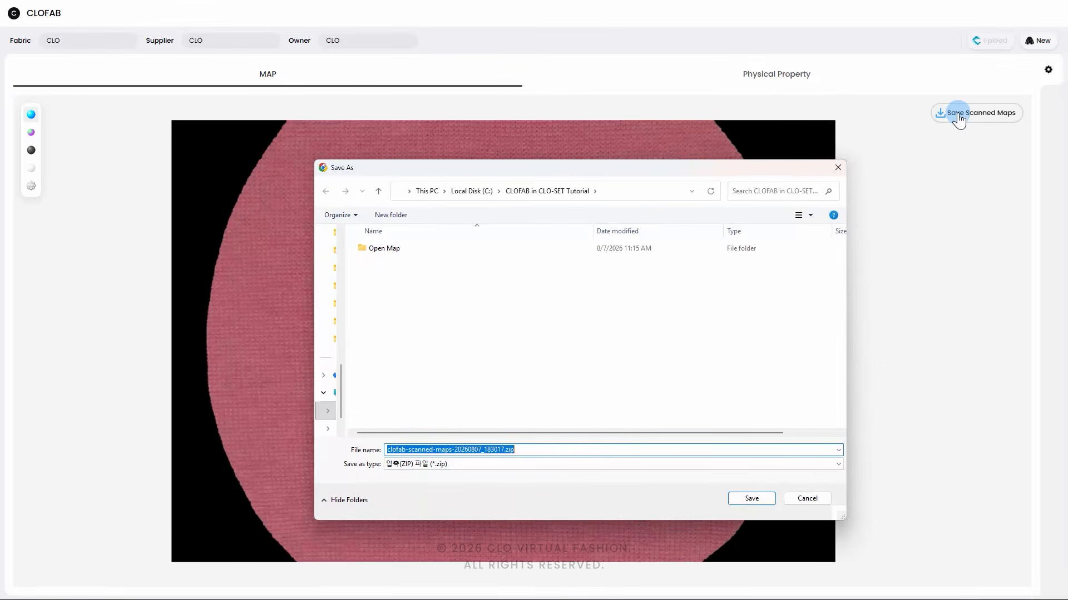
pyautogui.click(742, 502)
# Step: Extract clofab-scanned-maps-20260807_183017.zip and look over the scanned map images in its sample_res folder
pyautogui.click(413, 285)
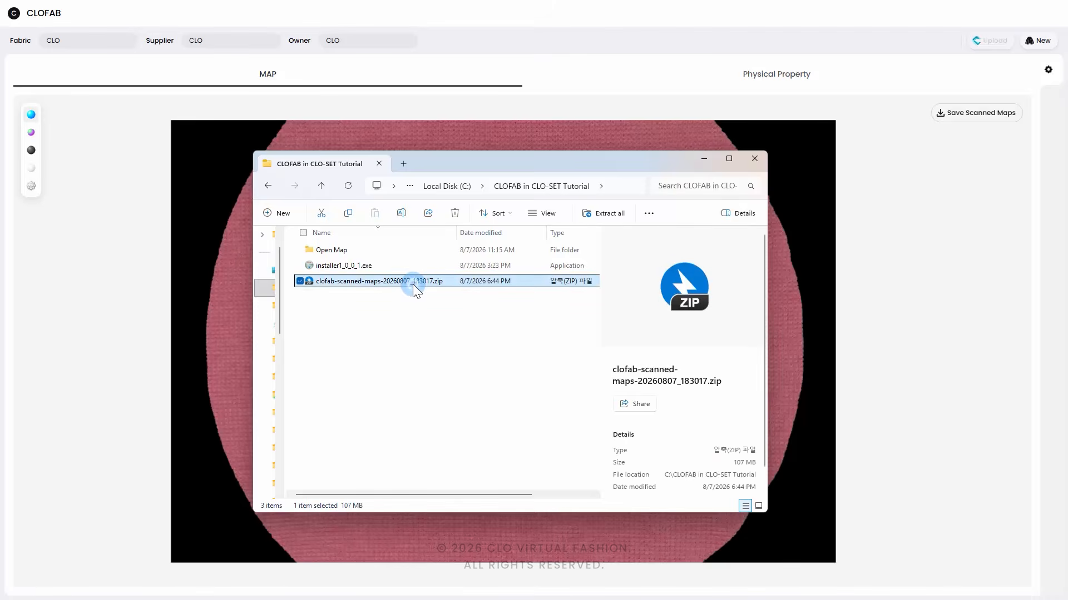
pyautogui.rightClick(413, 285)
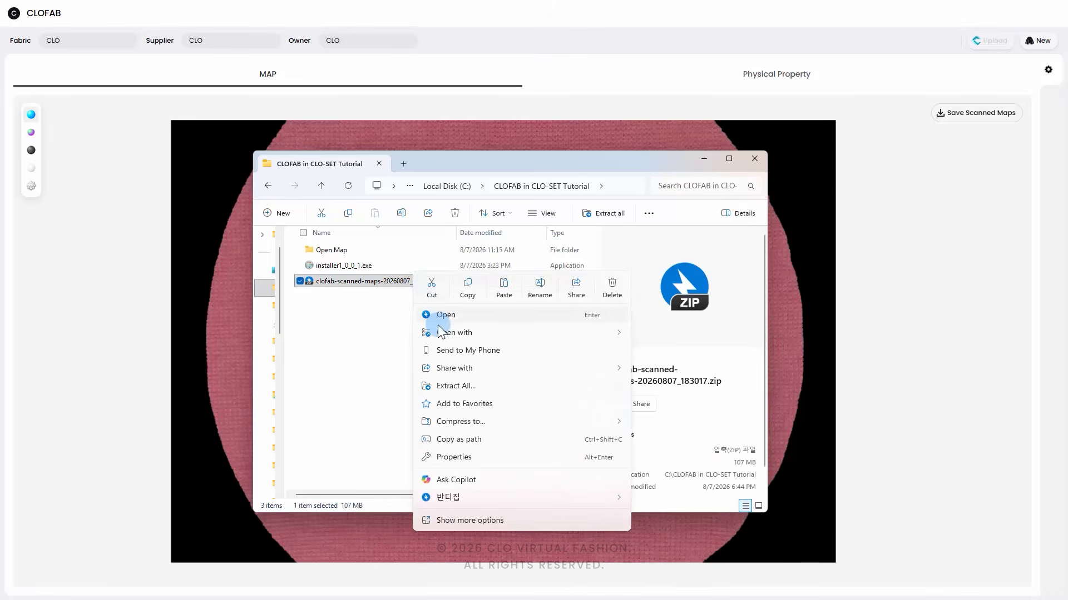
pyautogui.click(471, 382)
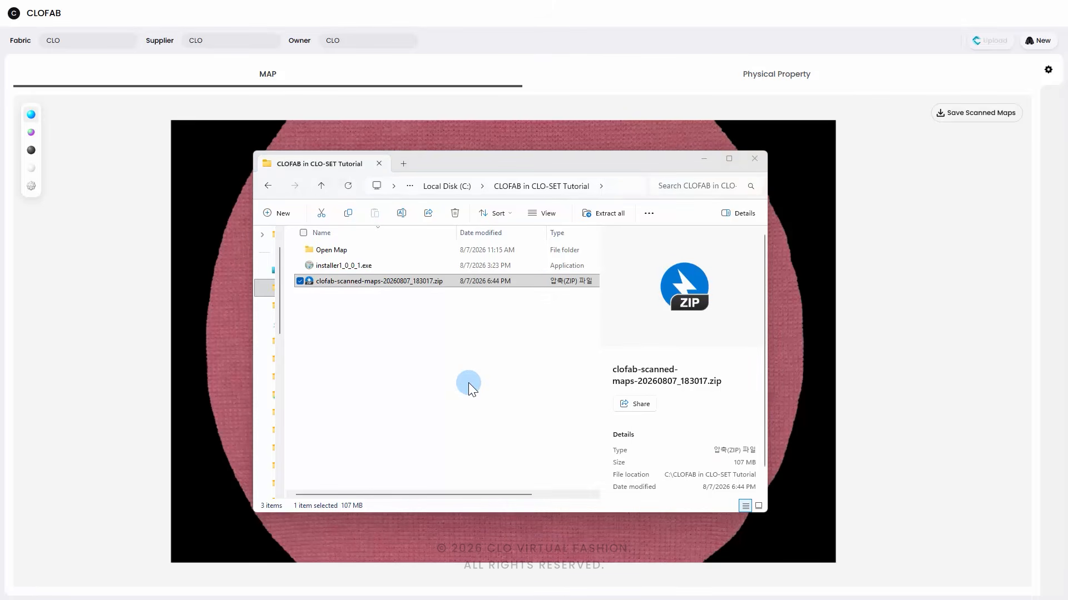
pyautogui.doubleClick(405, 297)
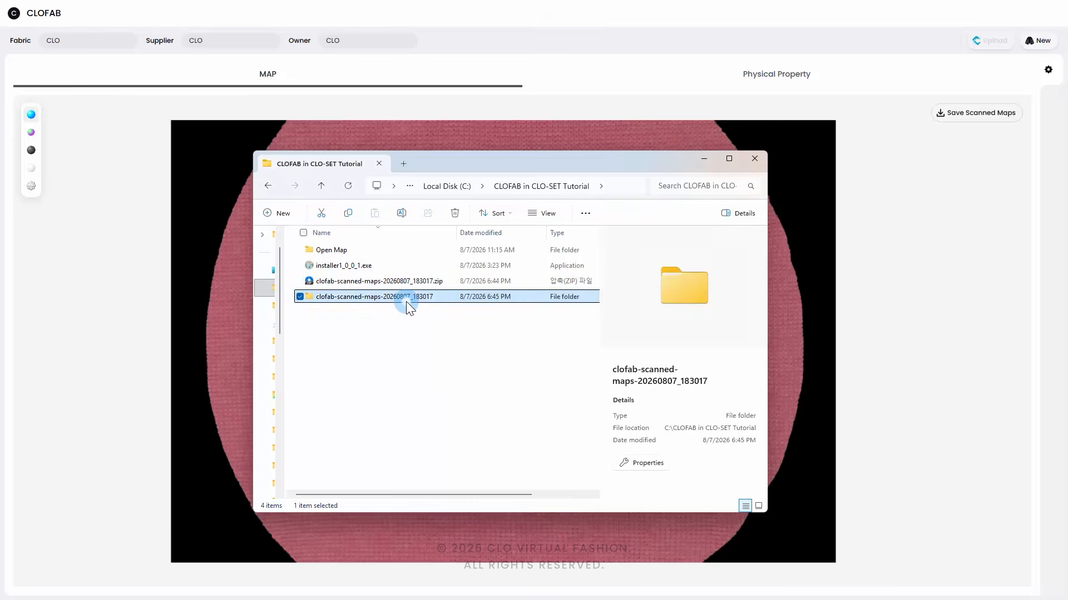
pyautogui.doubleClick(361, 252)
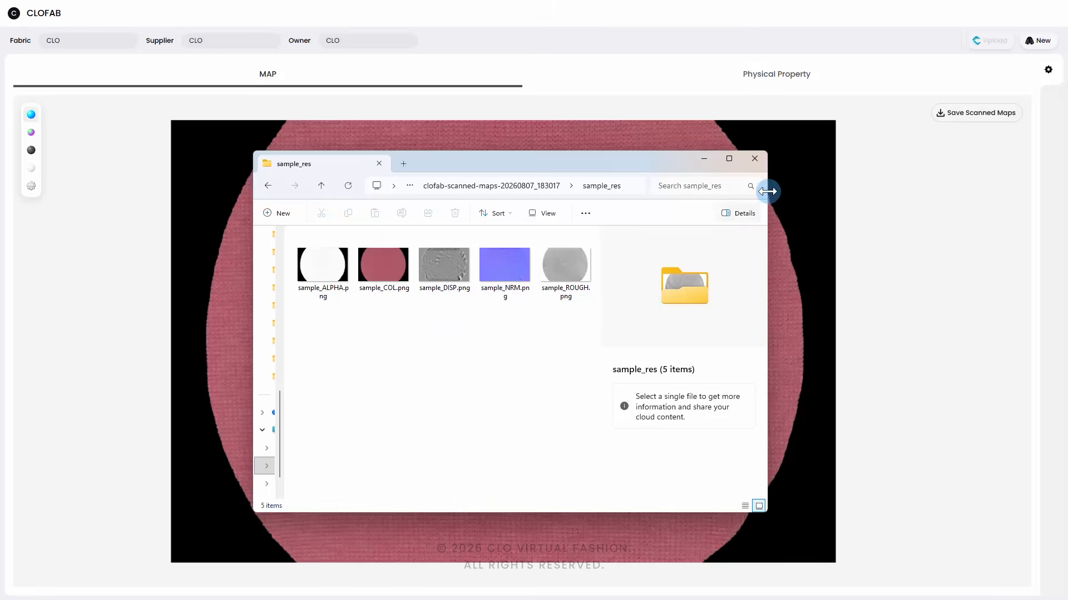
pyautogui.click(756, 160)
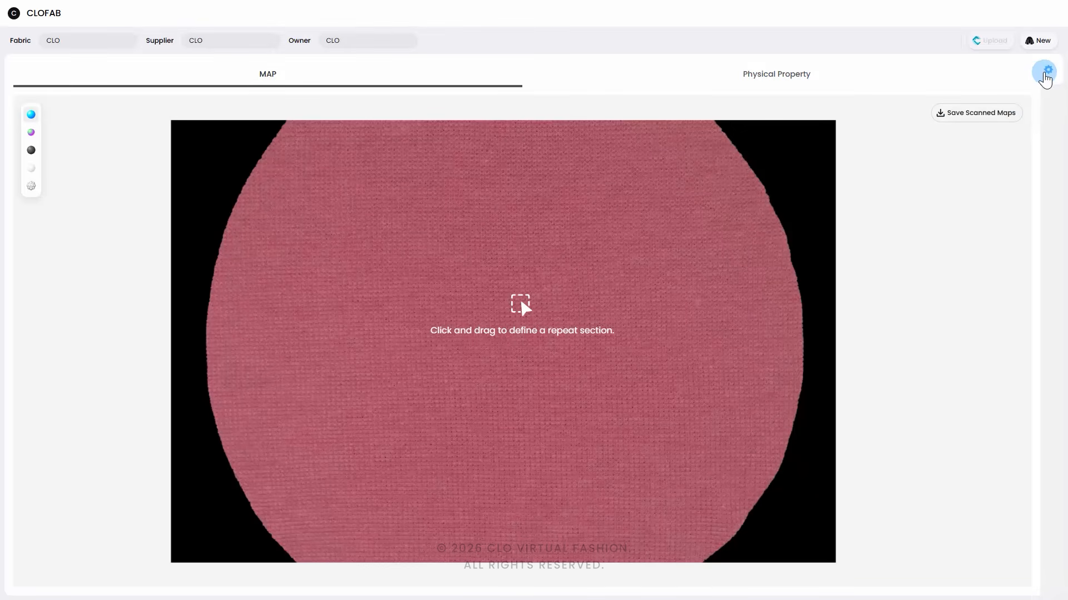
# Step: Show the map settings and try tiling Auto Mode off and on, leaving it on with the Plain/Irregular pattern type
pyautogui.click(1045, 73)
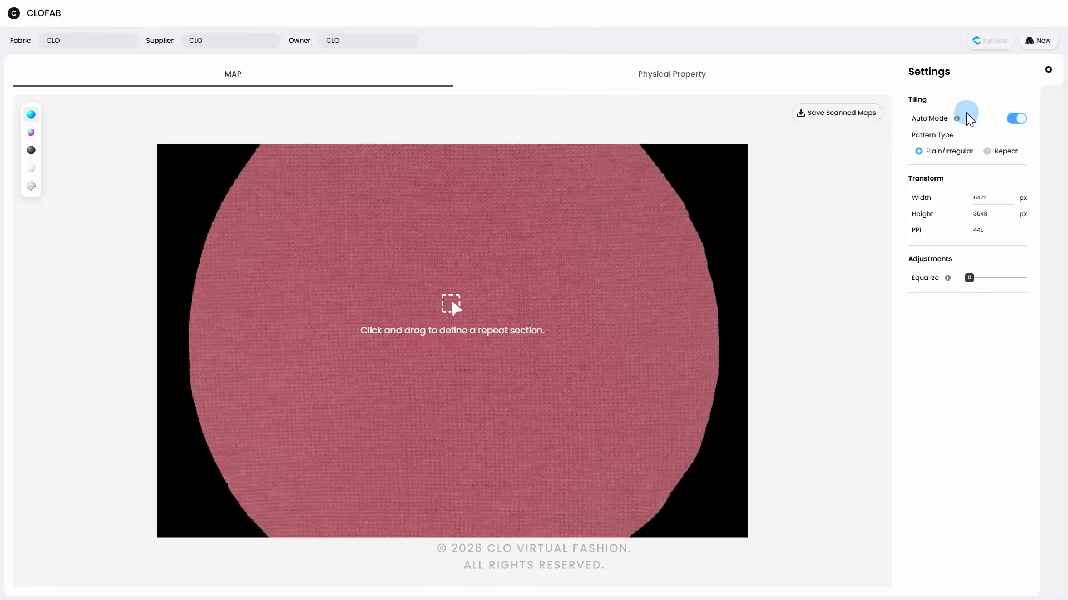
pyautogui.moveTo(957, 119)
pyautogui.click(1012, 121)
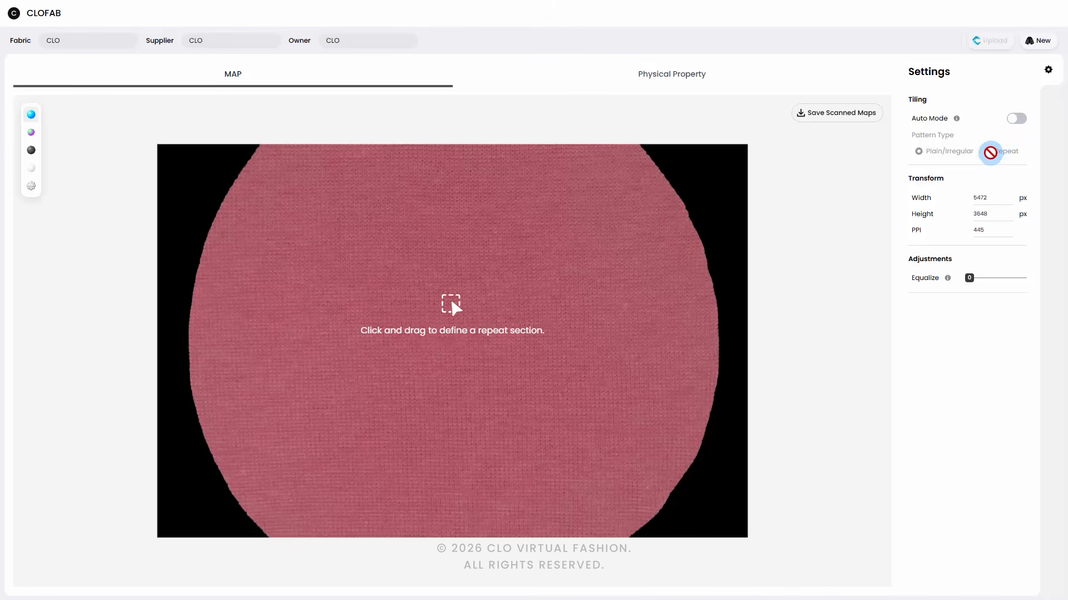
pyautogui.click(1013, 119)
pyautogui.click(1012, 122)
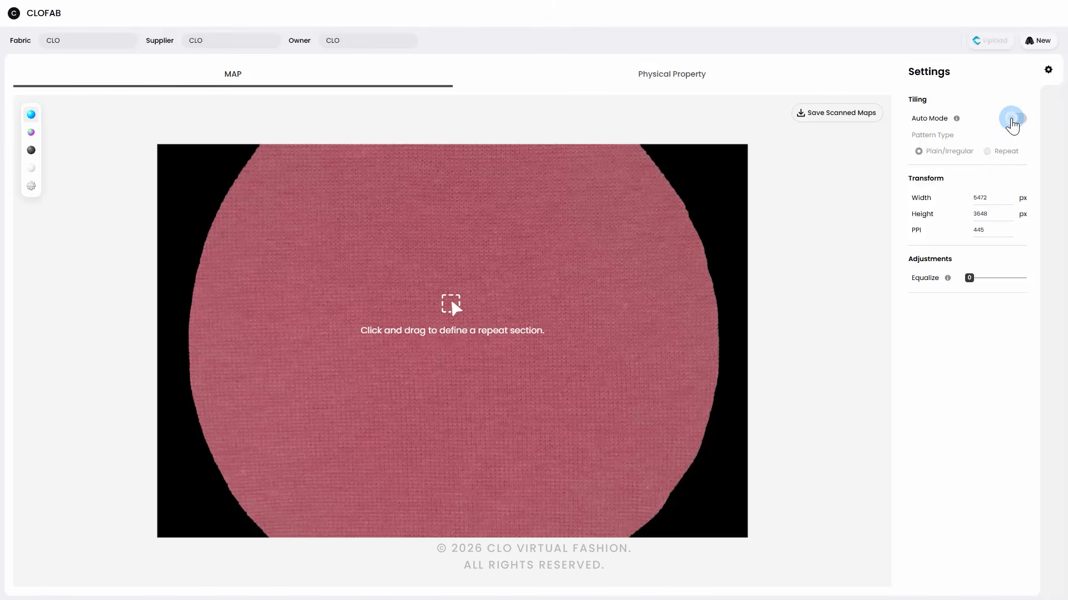
pyautogui.click(1012, 120)
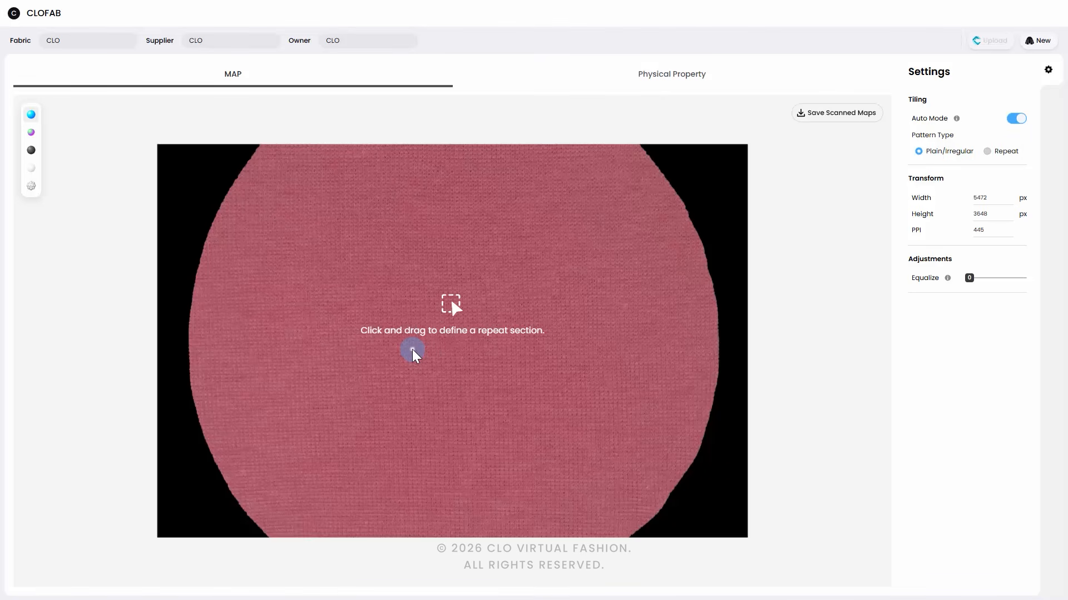
# Step: Define a repeat section of about 610 × 550 px near the swatch's center and check its tiling with the repeat grid
pyautogui.moveTo(412, 349); pyautogui.dragTo(495, 407)
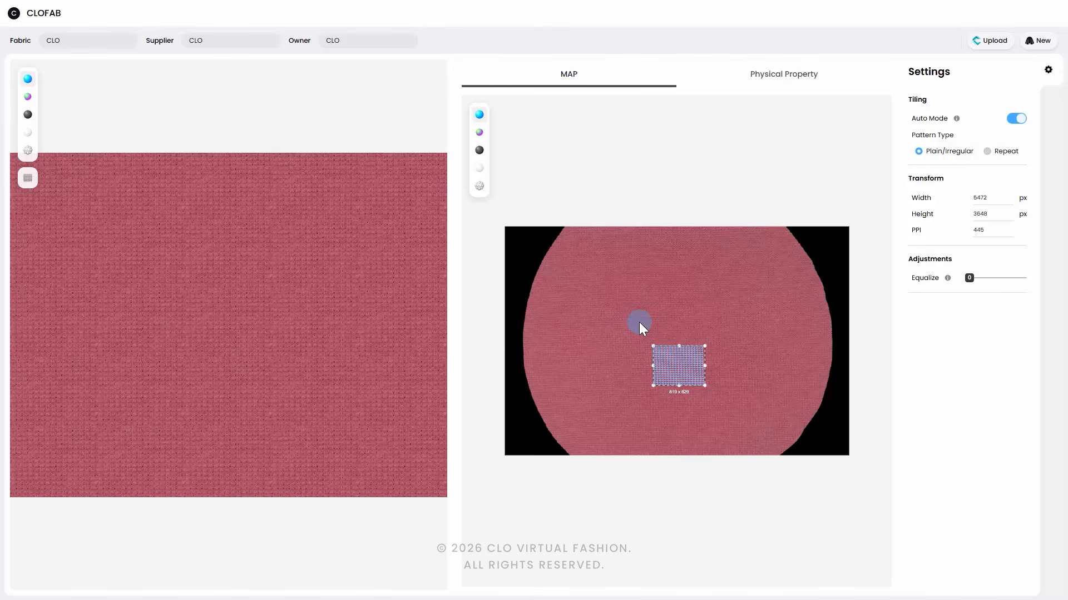
pyautogui.moveTo(645, 305); pyautogui.dragTo(682, 340)
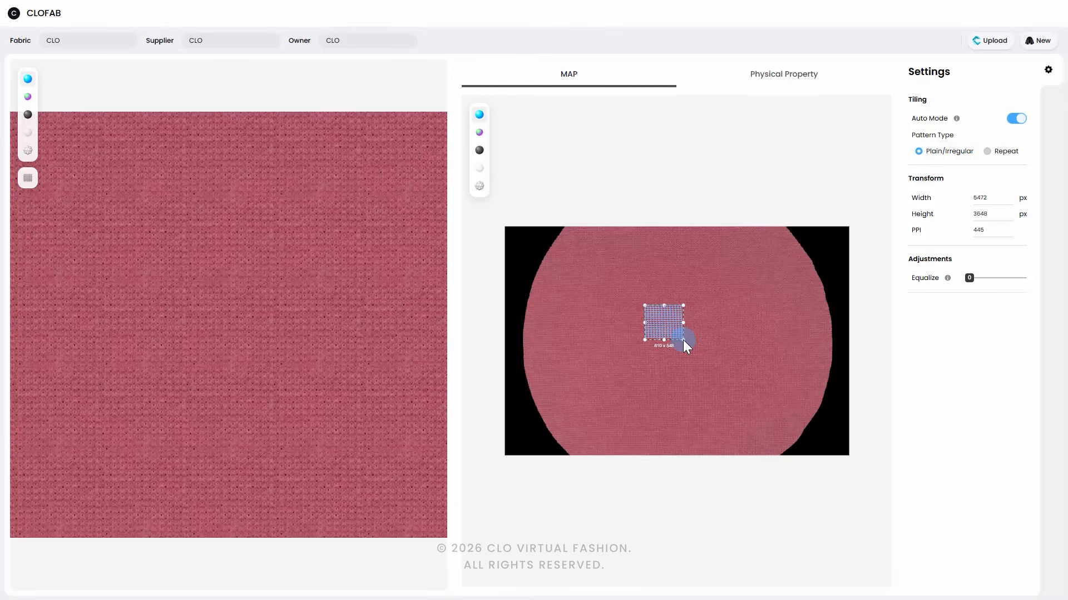
pyautogui.click(26, 181)
pyautogui.click(26, 182)
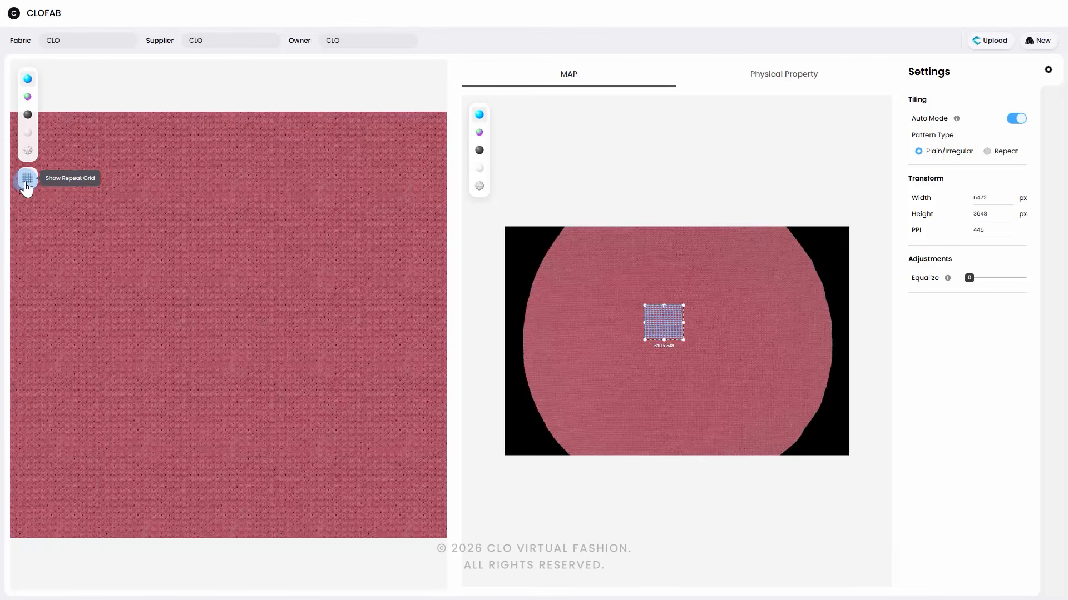
# Step: Inspect the tiled preview in the normal, roughness and color maps, ending on the normal map
pyautogui.click(28, 99)
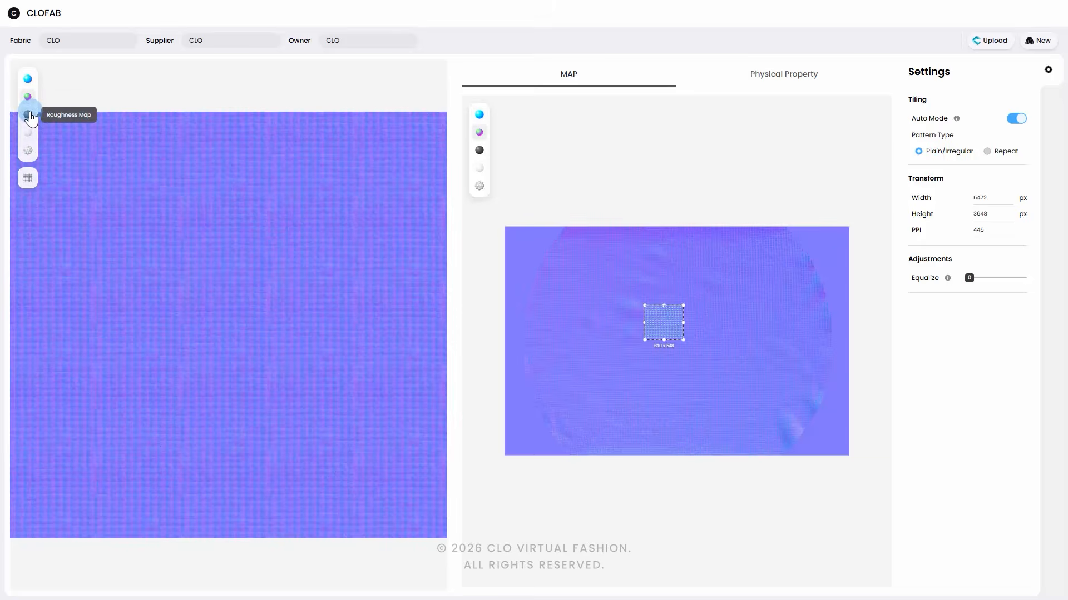
pyautogui.click(29, 115)
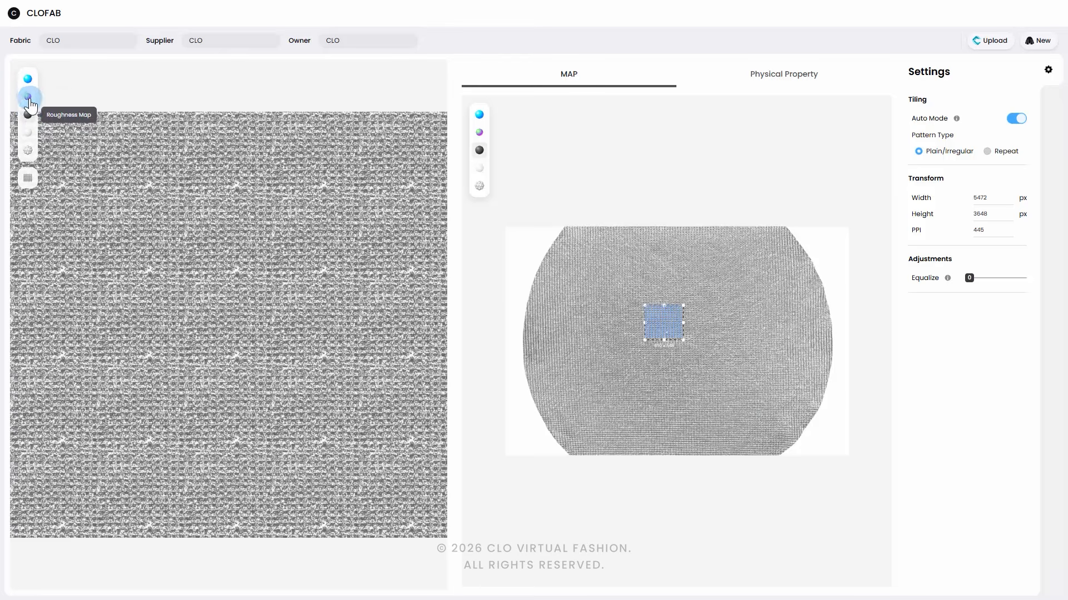
pyautogui.click(27, 79)
pyautogui.click(29, 97)
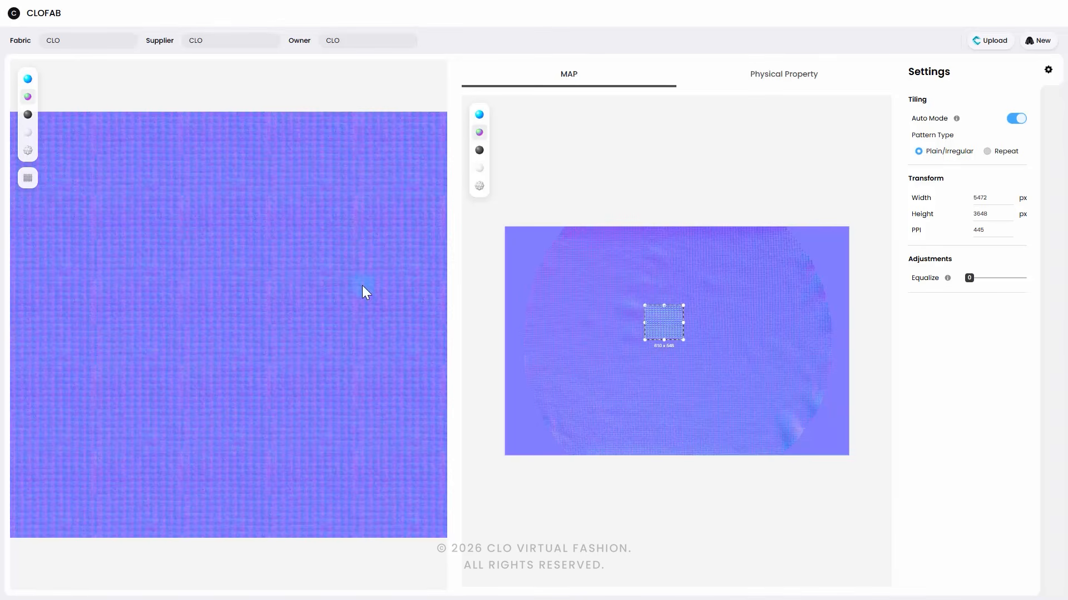
# Step: Try the Equalize adjustment on the tiled normal map, reset it to 0 and return to the color map
pyautogui.moveTo(982, 278); pyautogui.dragTo(988, 279)
pyautogui.moveTo(979, 280); pyautogui.dragTo(401, 282)
pyautogui.click(27, 78)
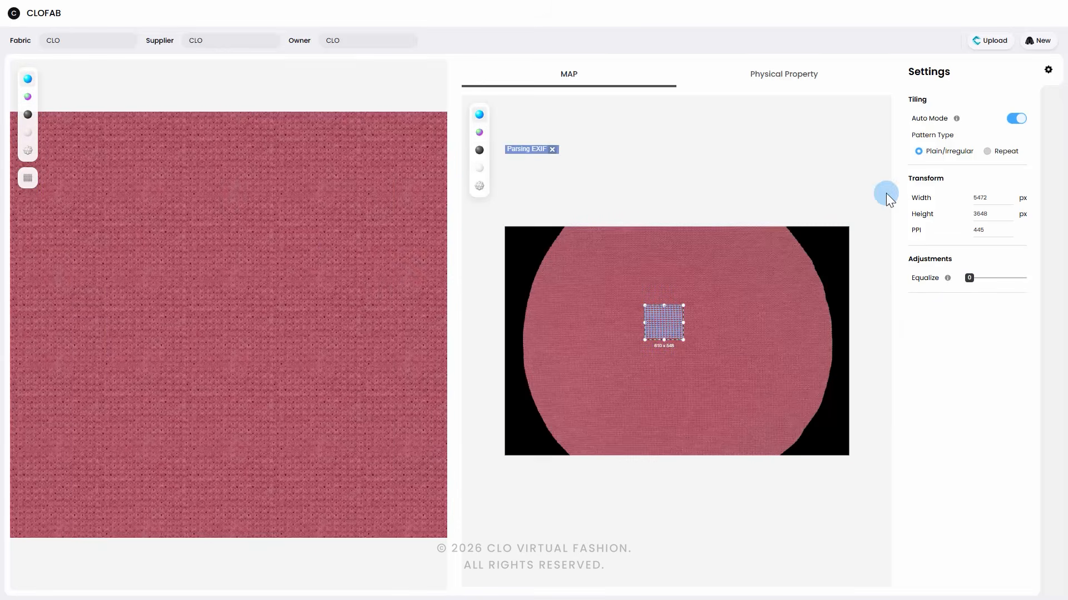
# Step: Turn off tiling Auto Mode and move the repeat section's corners to line up with the weave on the color map
pyautogui.click(1015, 119)
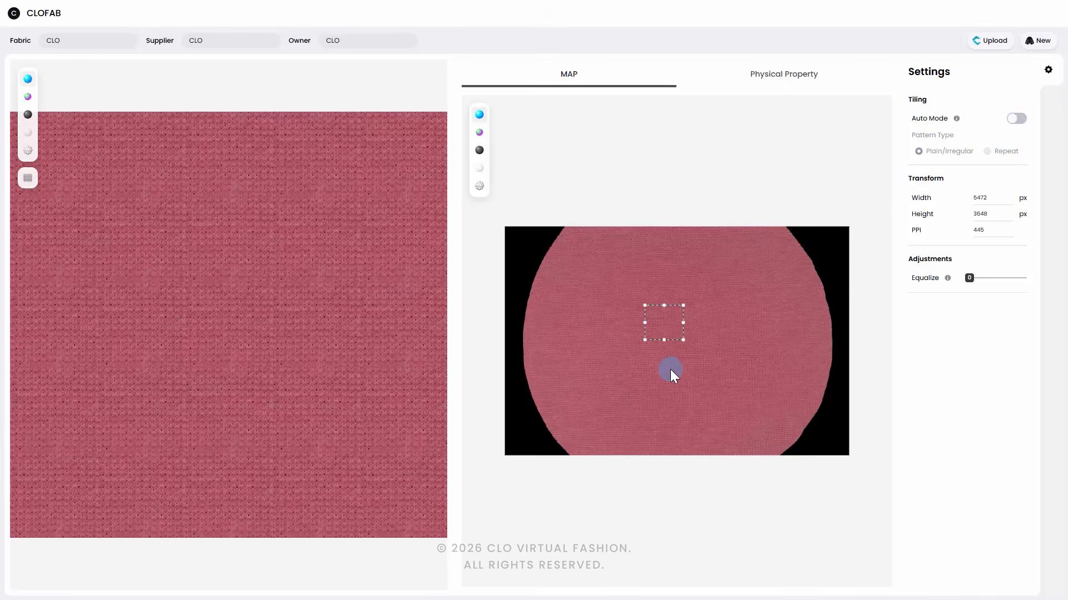
pyautogui.scroll(2, 659, 362)
pyautogui.moveTo(570, 261); pyautogui.dragTo(634, 321)
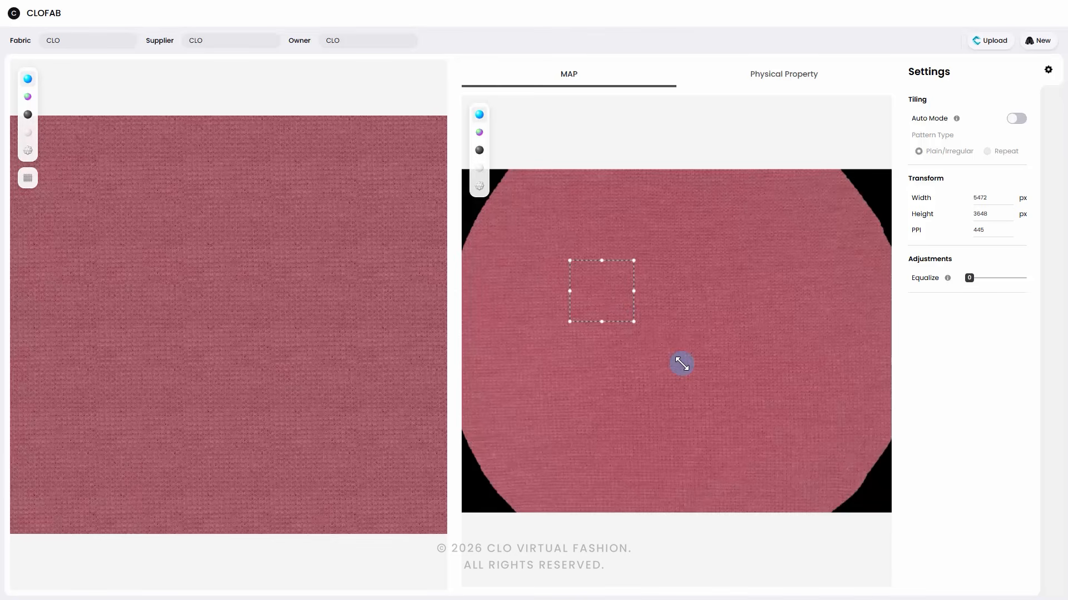
pyautogui.scroll(3, 602, 292)
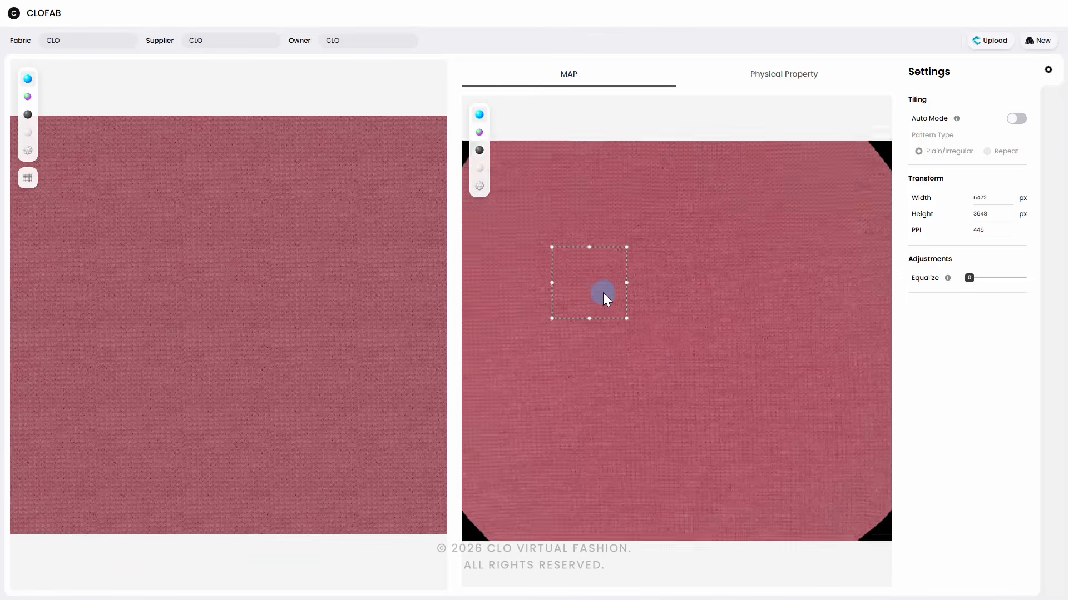
pyautogui.moveTo(562, 244); pyautogui.dragTo(664, 326, button='middle')
pyautogui.scroll(3, 664, 326)
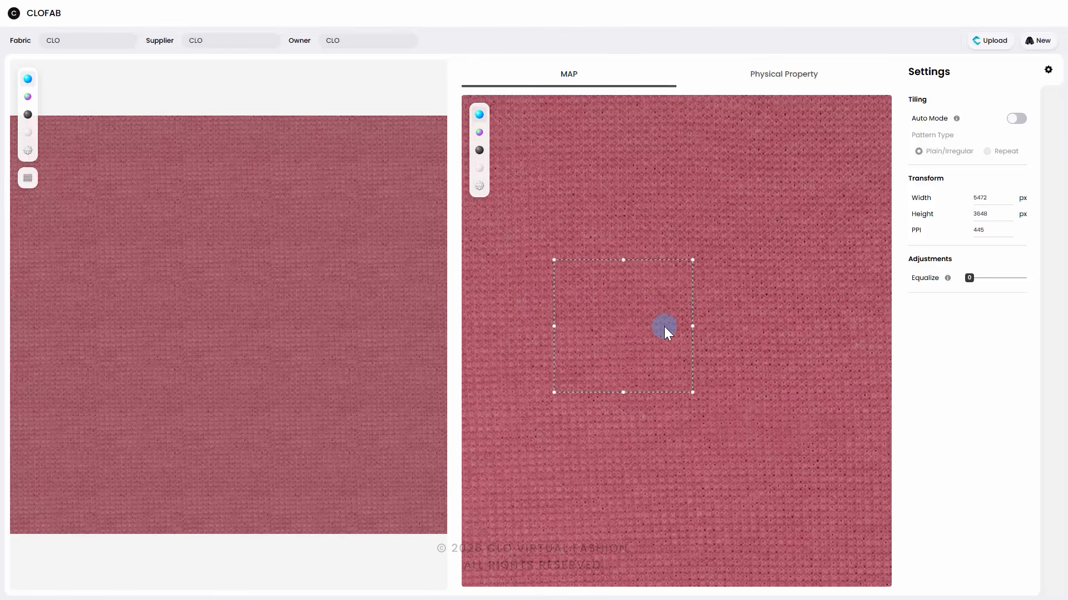
pyautogui.scroll(1, 664, 326)
pyautogui.moveTo(555, 271); pyautogui.dragTo(602, 295, button='middle')
pyautogui.moveTo(667, 360); pyautogui.dragTo(655, 317)
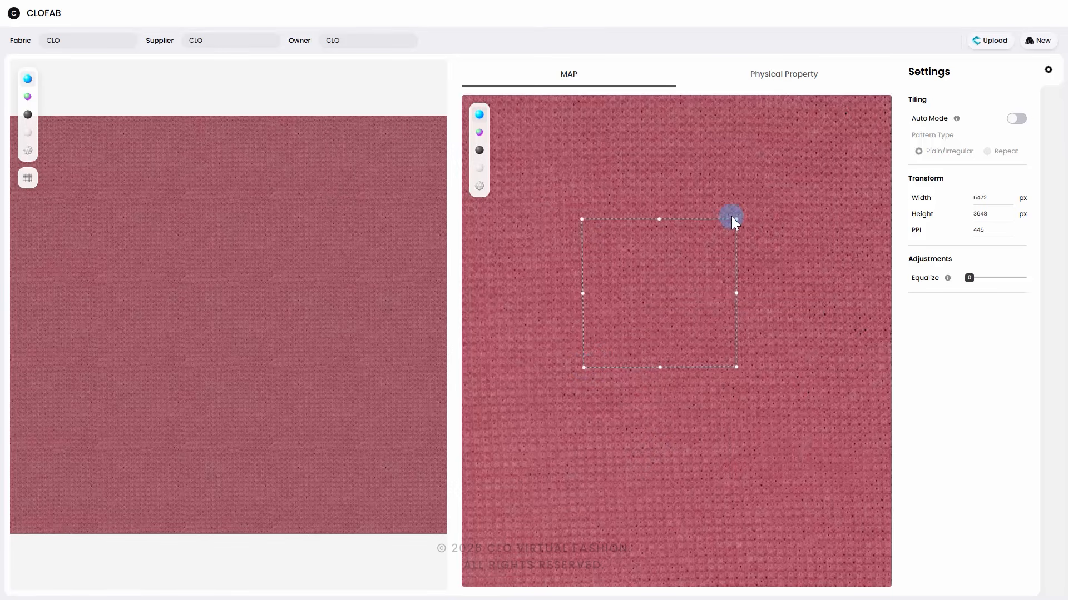
# Step: Widen the repeat section to the right and fine-tune its two right corners to follow the knit rows
pyautogui.moveTo(735, 216); pyautogui.dragTo(732, 216)
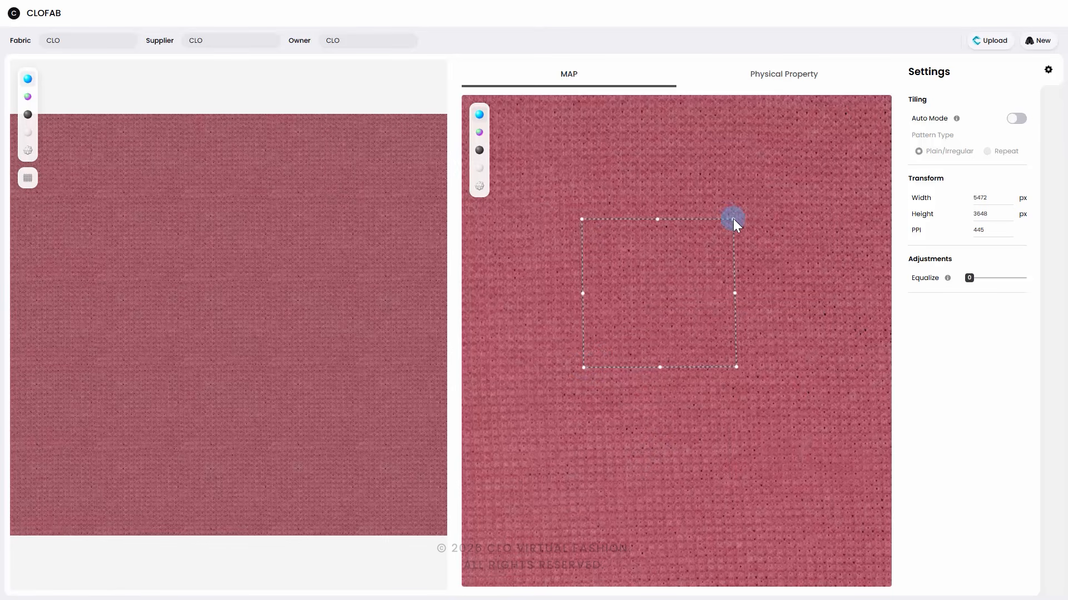
pyautogui.moveTo(735, 368); pyautogui.dragTo(733, 370)
pyautogui.moveTo(735, 294); pyautogui.dragTo(826, 296)
pyautogui.moveTo(828, 222); pyautogui.dragTo(822, 220)
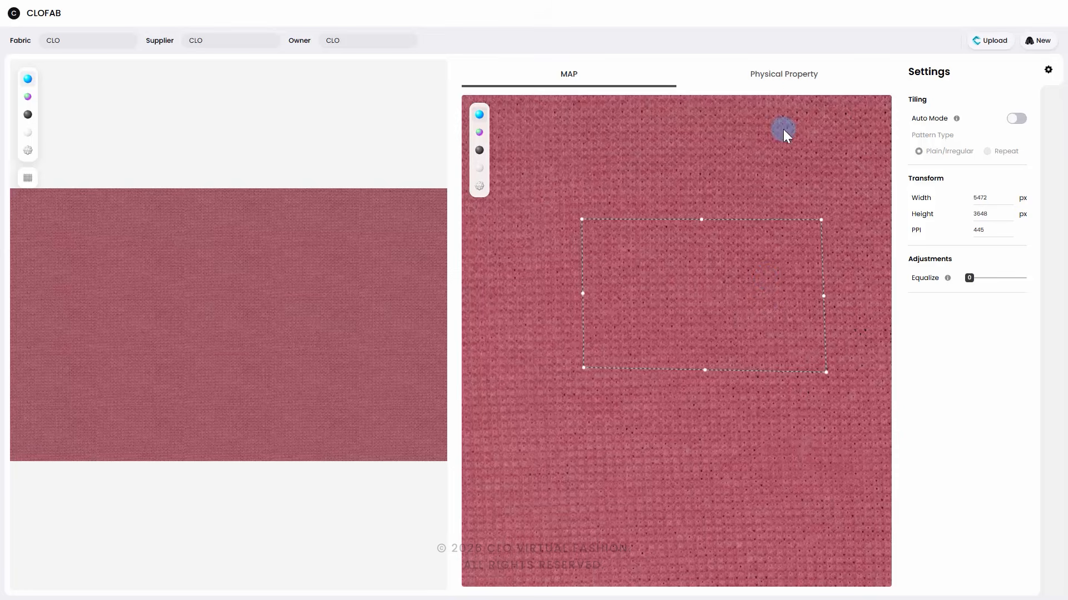
# Step: Open the fabric's physical properties and try to enable Measure with Draper
pyautogui.click(792, 75)
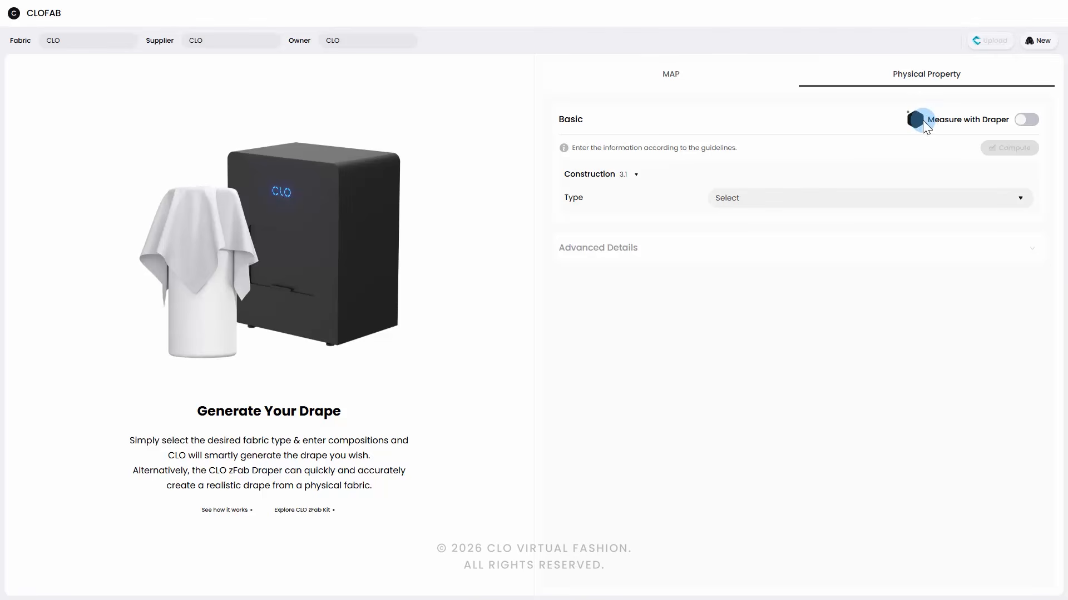
pyautogui.click(1028, 128)
pyautogui.click(552, 330)
# Step: Run installer1_0_0_1.exe from the CLOFAB in CLO-SET Tutorial folder and start the ZfabKit 1.0.0.1 installation
pyautogui.click(486, 201)
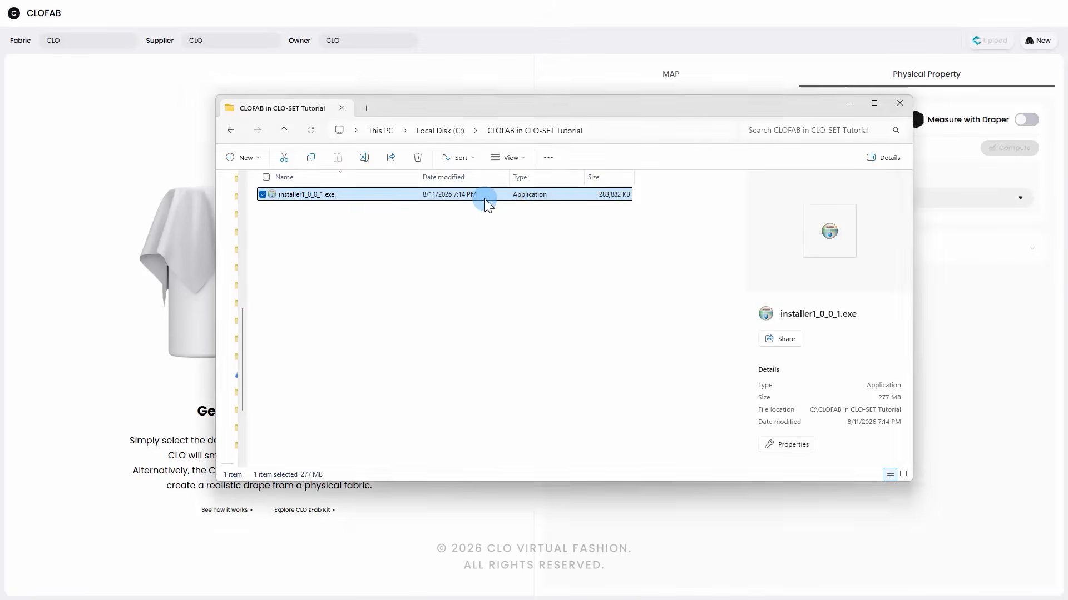
pyautogui.doubleClick(486, 201)
pyautogui.click(572, 419)
pyautogui.click(573, 419)
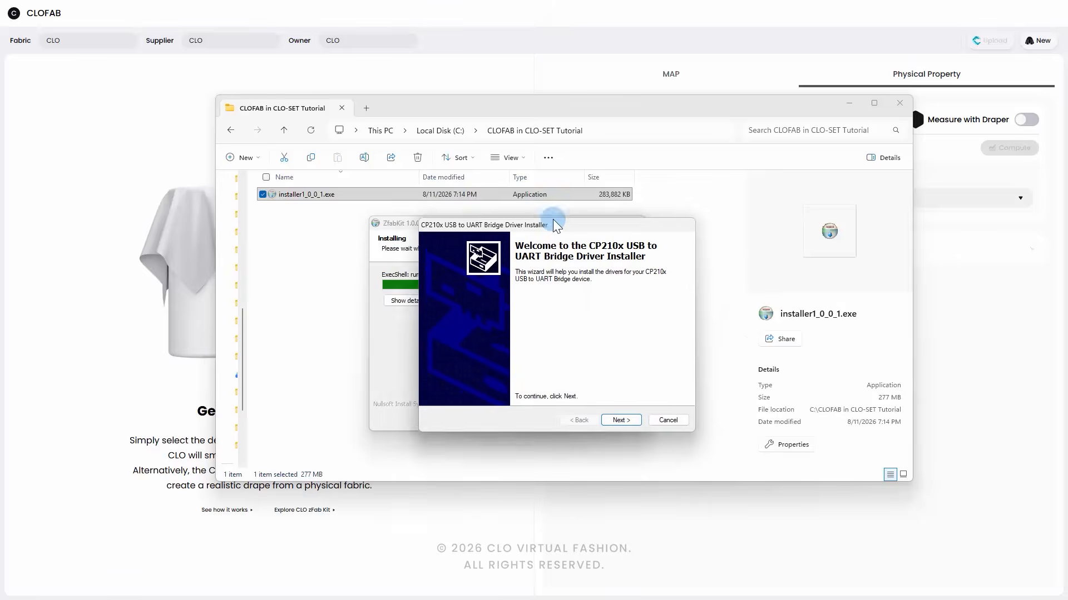
# Step: Install the CP210x USB to UART Bridge driver and finish the ZfabKit setup with Start ZfabKit now enabled
pyautogui.moveTo(552, 219); pyautogui.dragTo(527, 197)
pyautogui.click(595, 399)
pyautogui.click(495, 357)
pyautogui.click(604, 399)
pyautogui.click(606, 398)
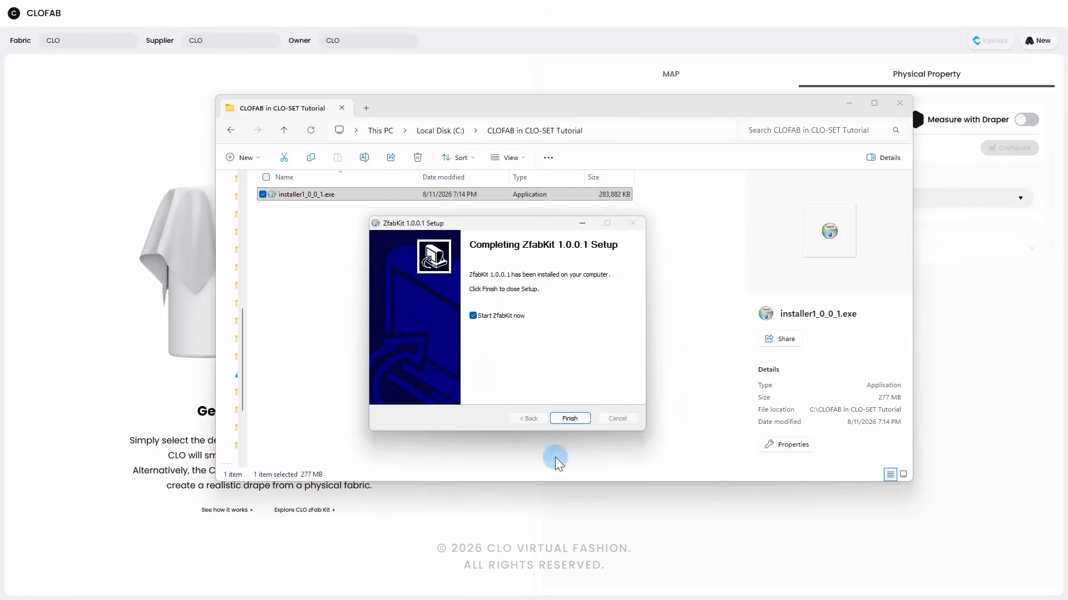
pyautogui.click(569, 418)
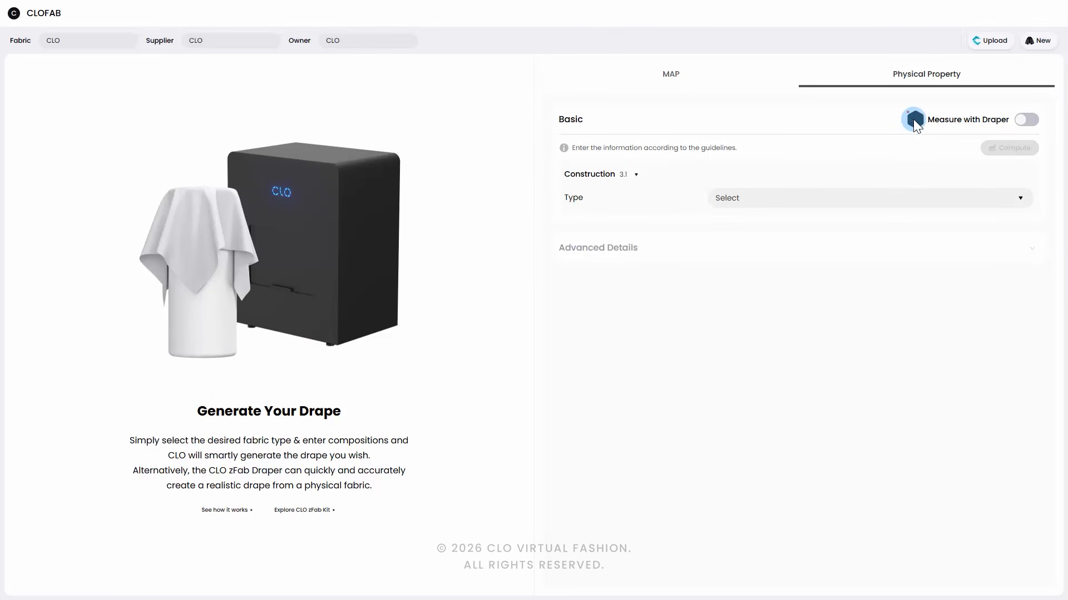
# Step: Check the Draper's connection by examining Ports (COM & LPT) and Teledyne USB Cameras in Device Manager
pyautogui.click(913, 119)
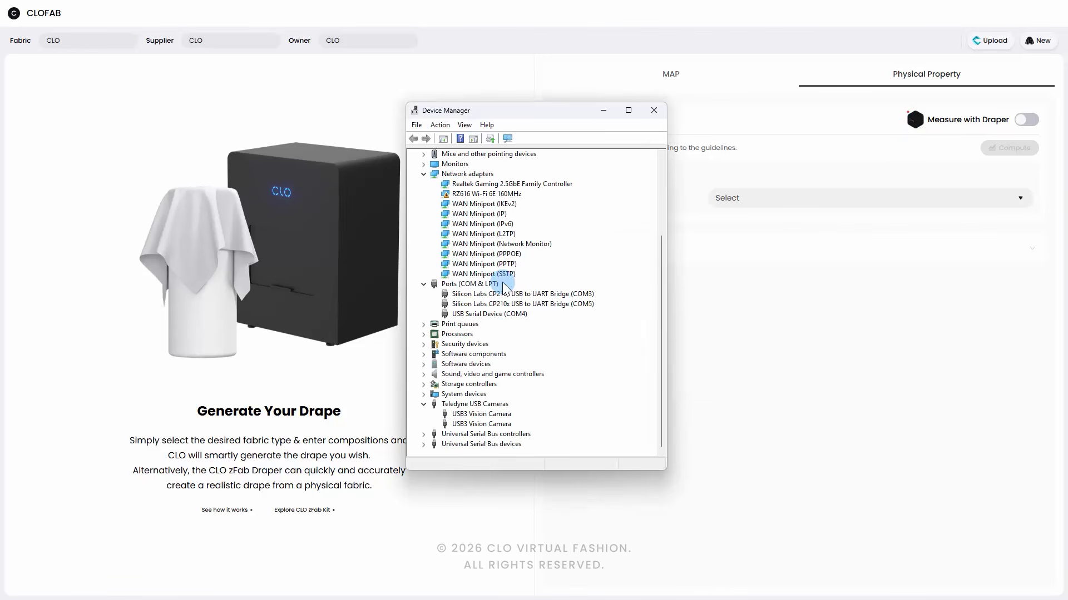
pyautogui.click(446, 286)
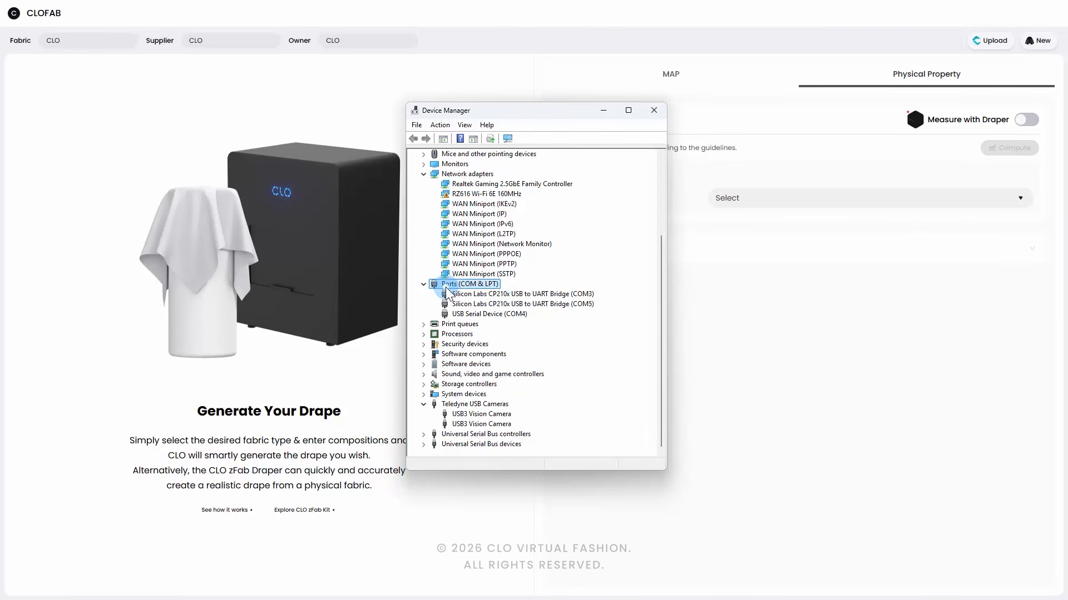
pyautogui.click(481, 405)
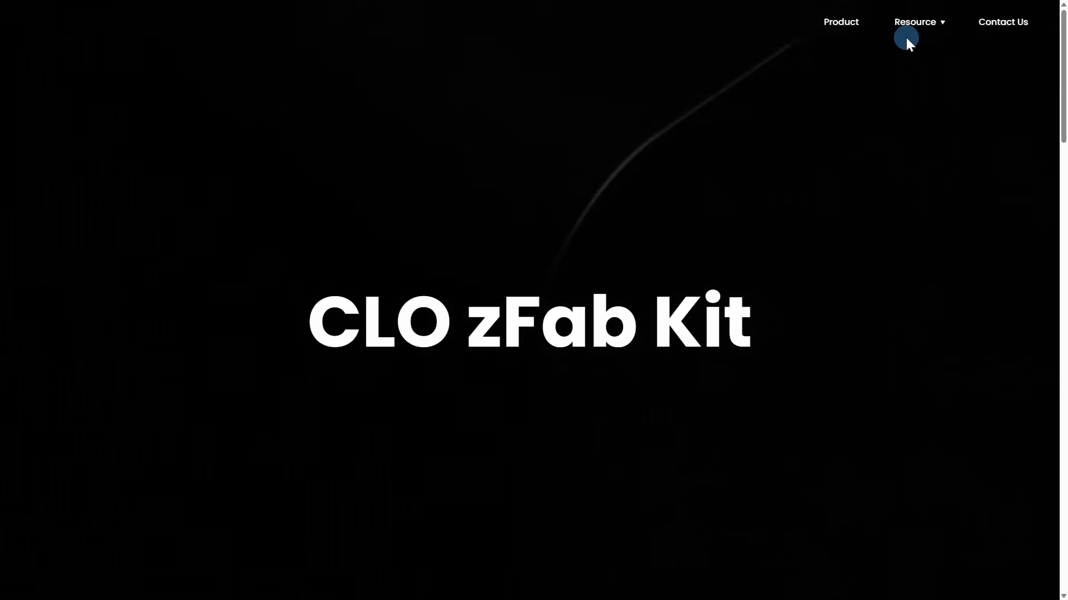
# Step: Open the CLO zFab Kit FAQ and read the troubleshooting answer about a PC that cannot connect to the equipment
pyautogui.click(915, 21)
pyautogui.click(941, 131)
pyautogui.scroll(-15, 362, 318)
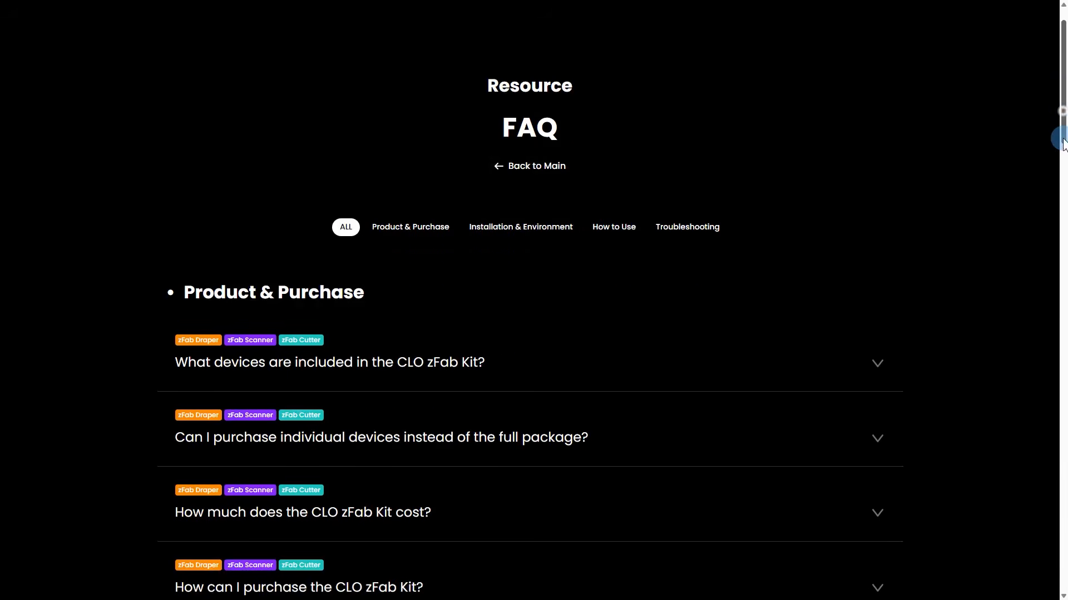
pyautogui.click(313, 269)
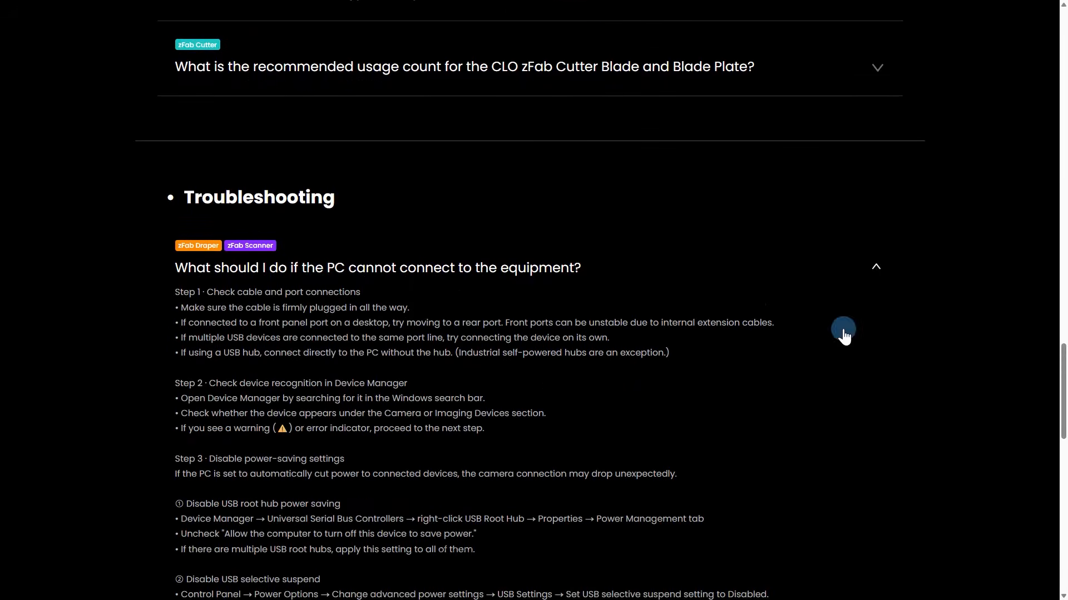
pyautogui.moveTo(1062, 368); pyautogui.dragTo(1062, 415)
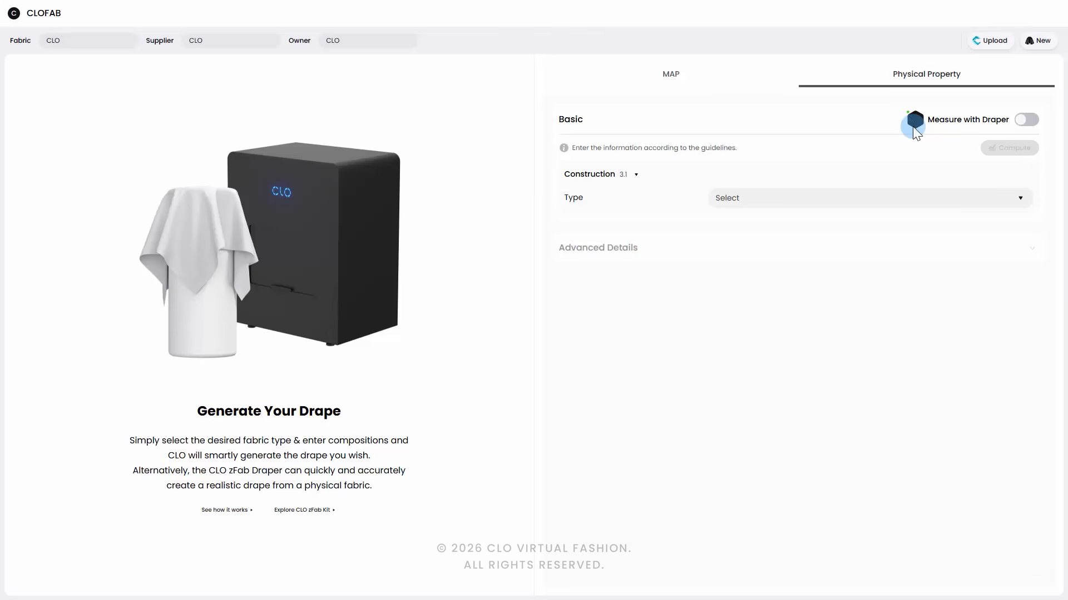
# Step: Turn on Measure with Draper for the fabric's physical properties
pyautogui.click(1026, 120)
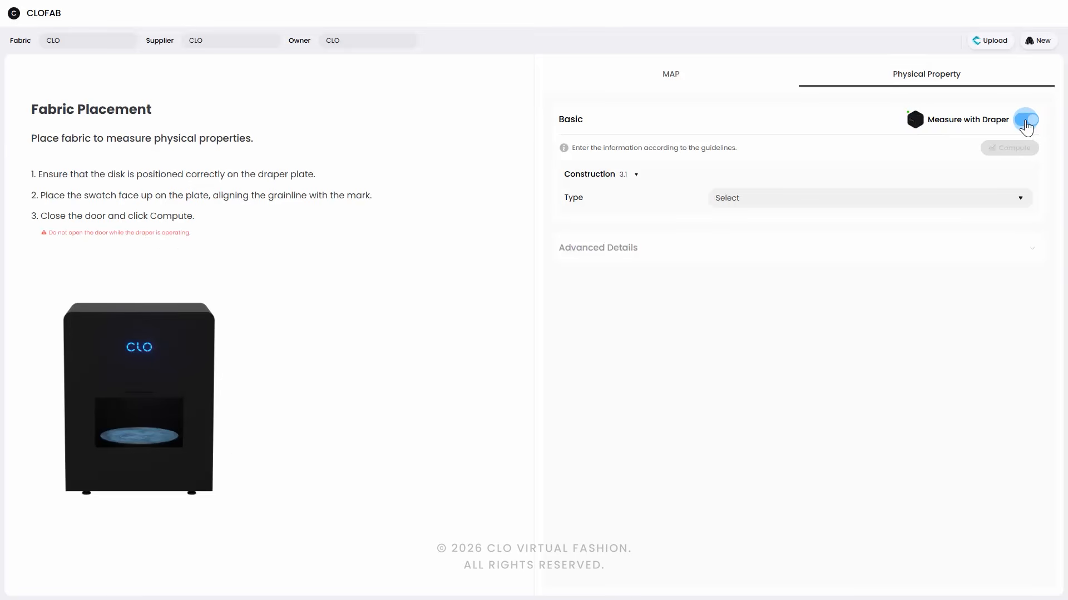
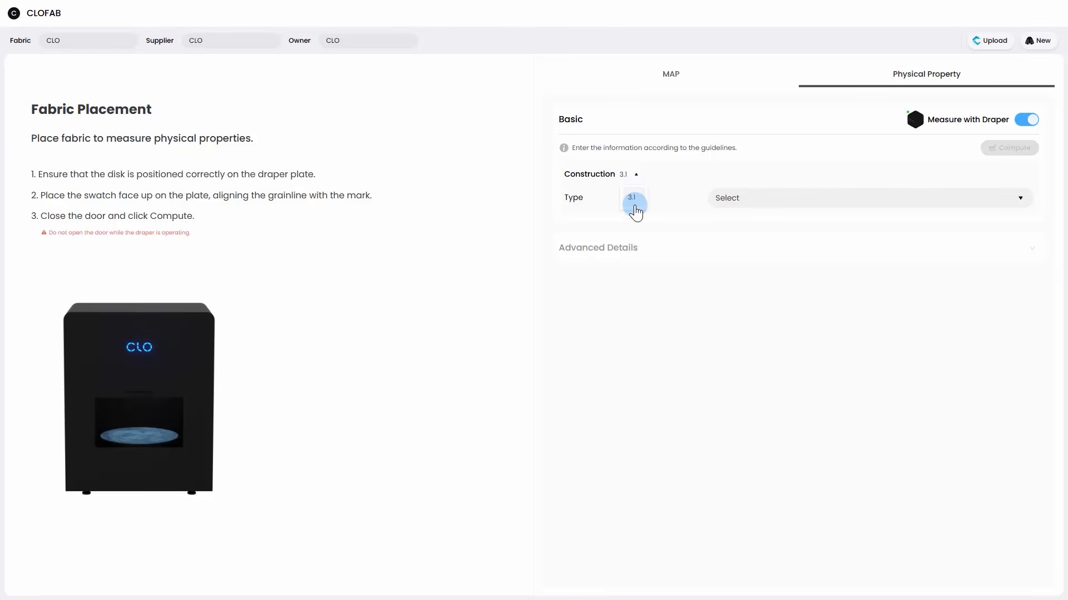
# Step: Set the fabric's construction type to Waffle under Construction version 3.1
pyautogui.click(634, 203)
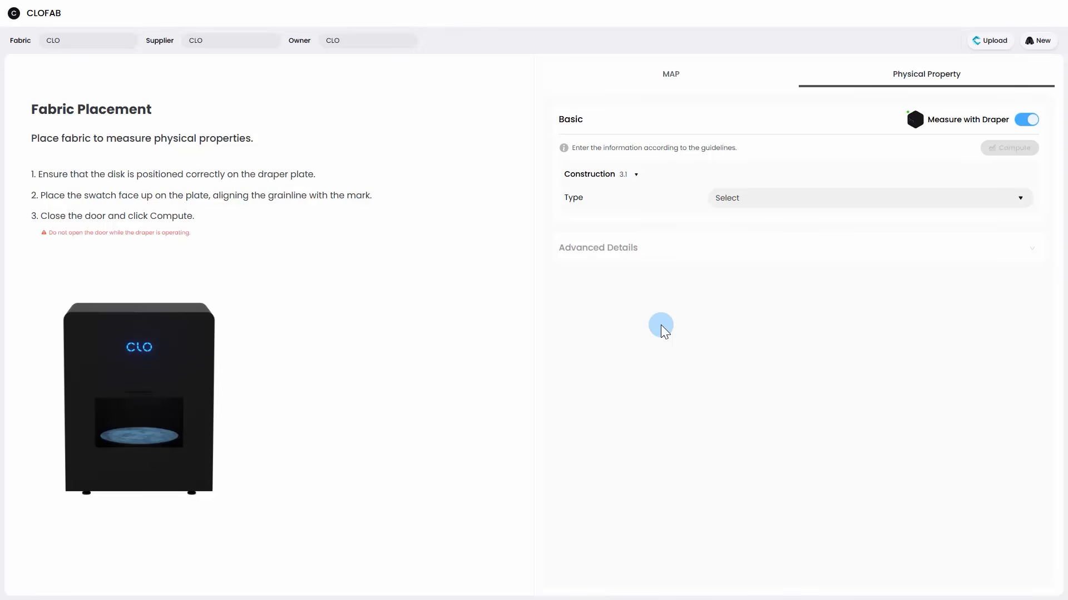
pyautogui.click(829, 207)
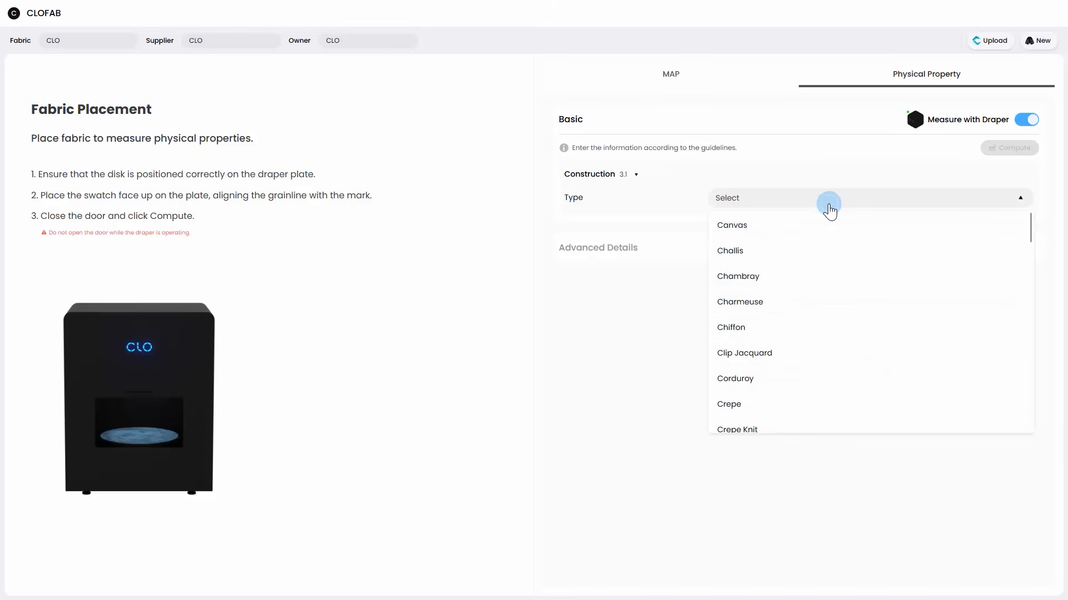
pyautogui.scroll(-9, 831, 248)
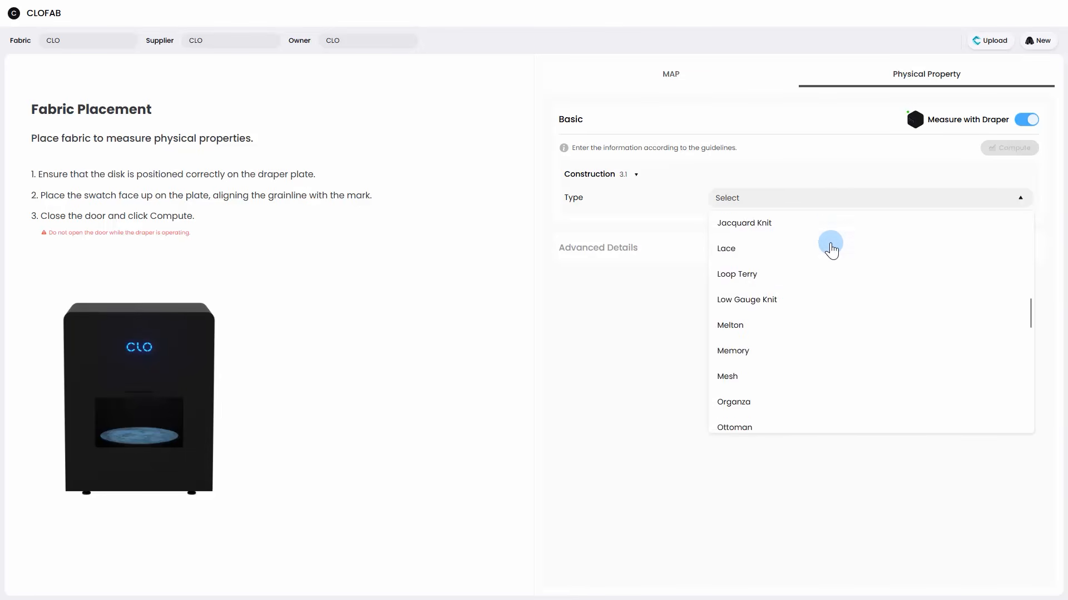
pyautogui.scroll(-10, 831, 249)
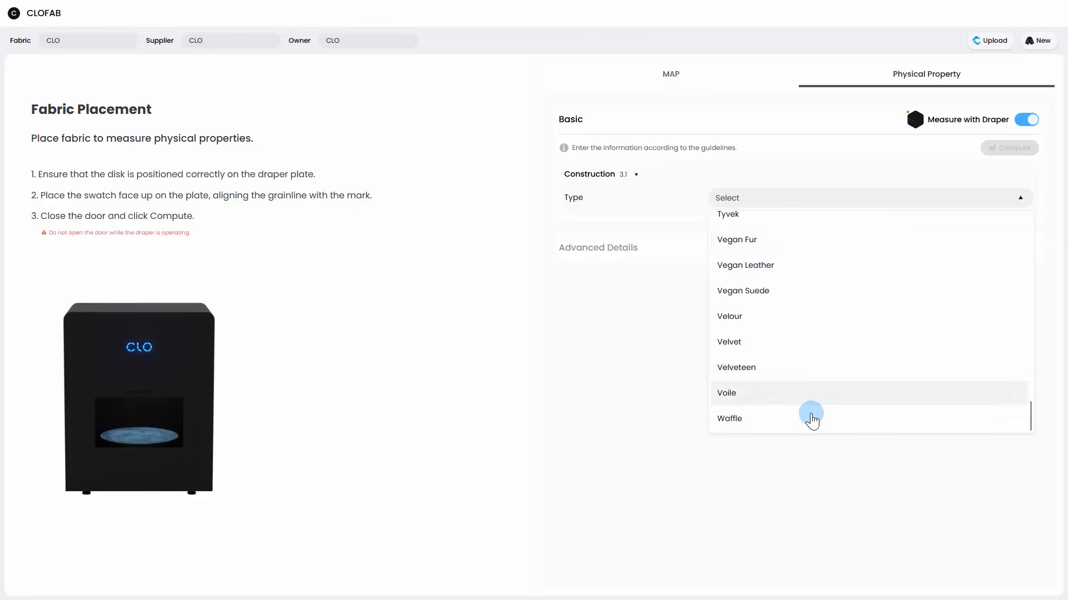
pyautogui.click(812, 420)
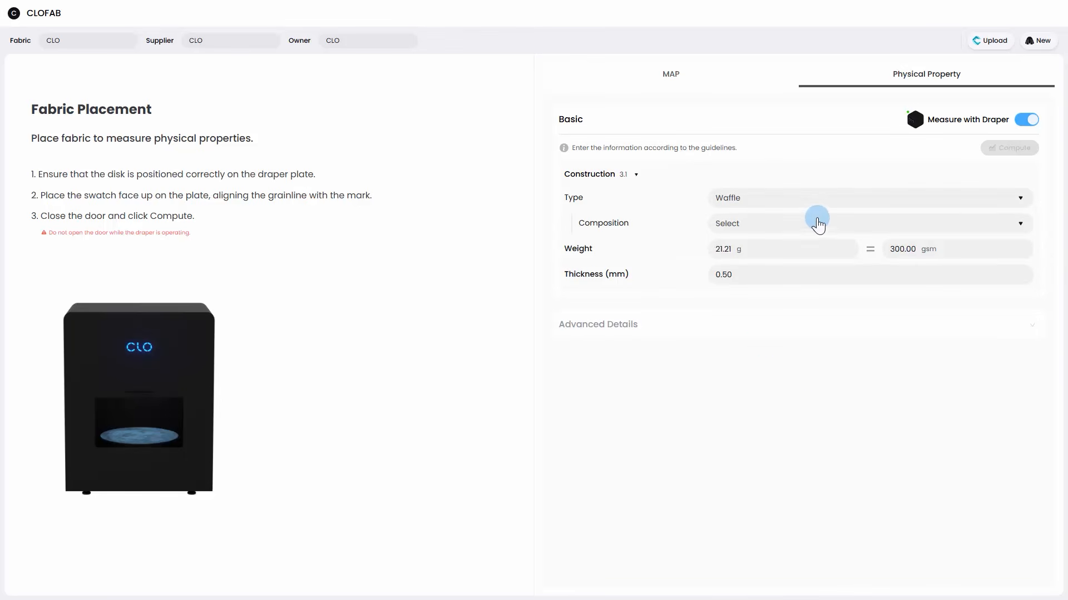
# Step: Set the fabric's composition to Polyester, Spandex / Elastane and Viscose rayon
pyautogui.click(815, 226)
pyautogui.click(782, 268)
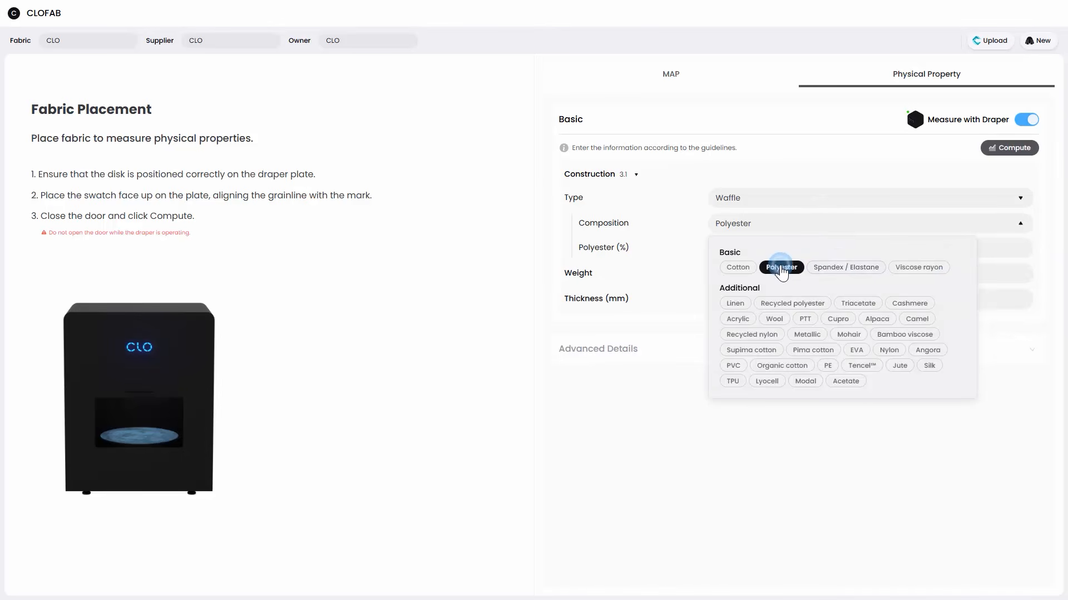
pyautogui.click(842, 269)
pyautogui.click(923, 268)
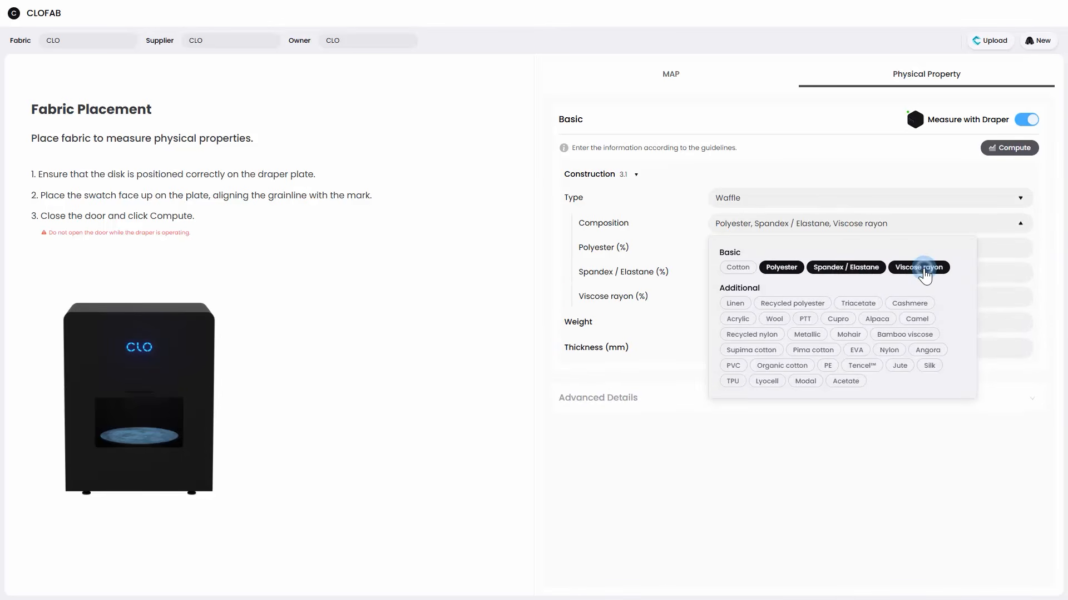
pyautogui.click(738, 467)
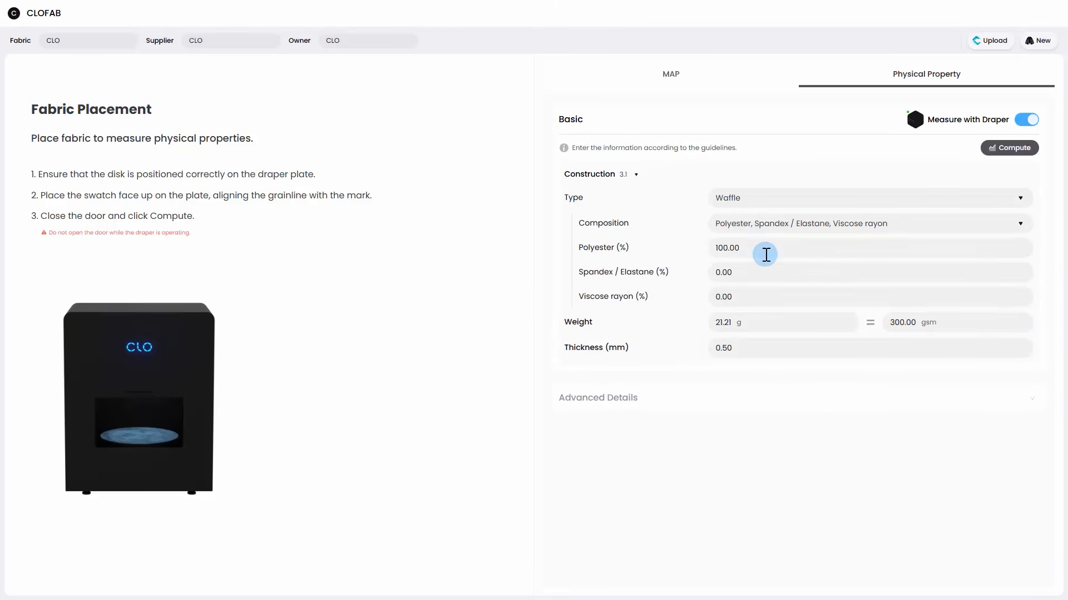
# Step: Set the composition percentages to 62 for Polyester, 4 for Spandex / Elastane and 34 for Viscose rayon
pyautogui.click(765, 252)
pyautogui.write('62')
pyautogui.click(755, 279)
pyautogui.write('4')
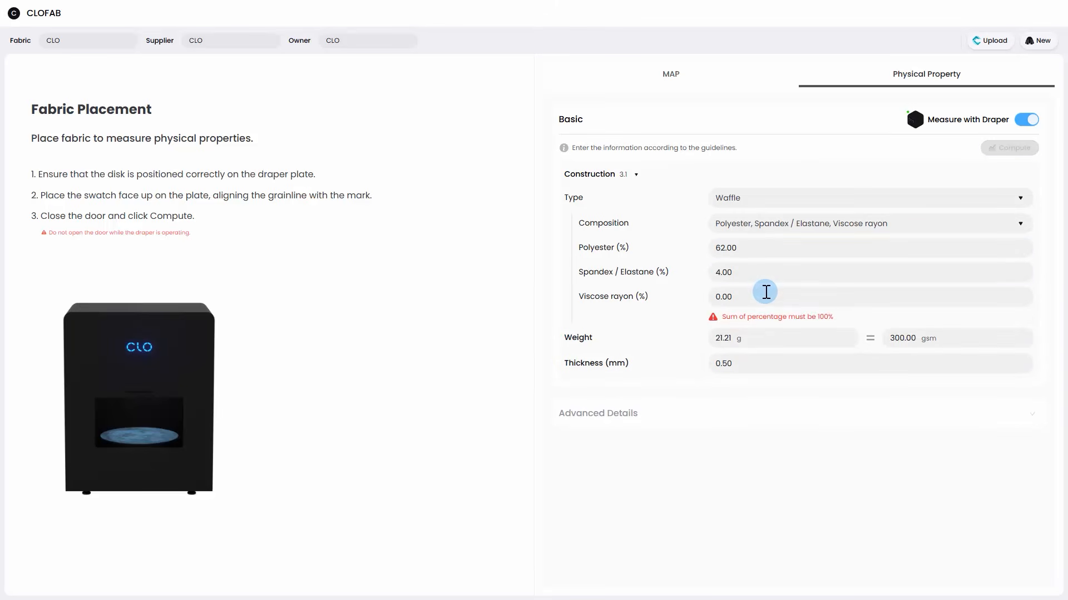
pyautogui.click(766, 295)
pyautogui.write('34')
pyautogui.click(771, 439)
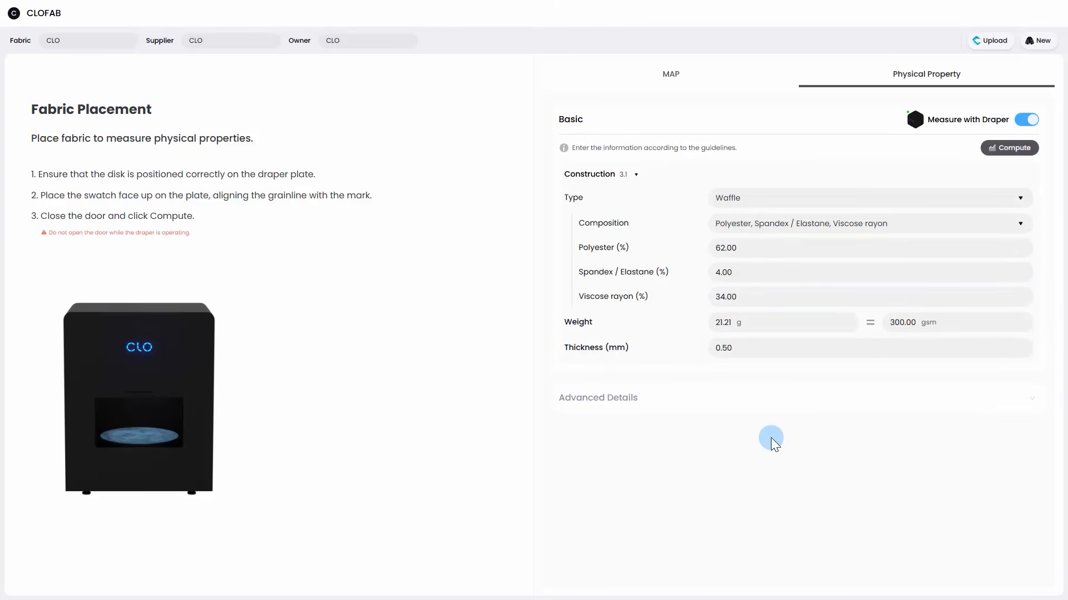
# Step: Set the fabric's weight to 204 gsm and thickness to 0.75 mm, and compute the physical properties with the Draper
pyautogui.click(910, 323)
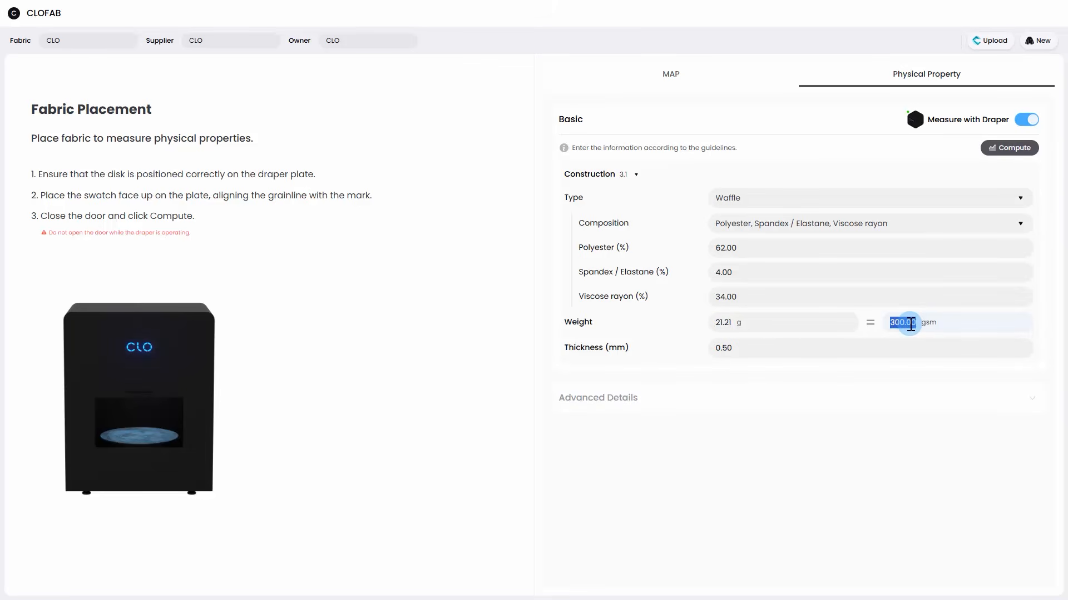
pyautogui.write('204')
pyautogui.click(828, 351)
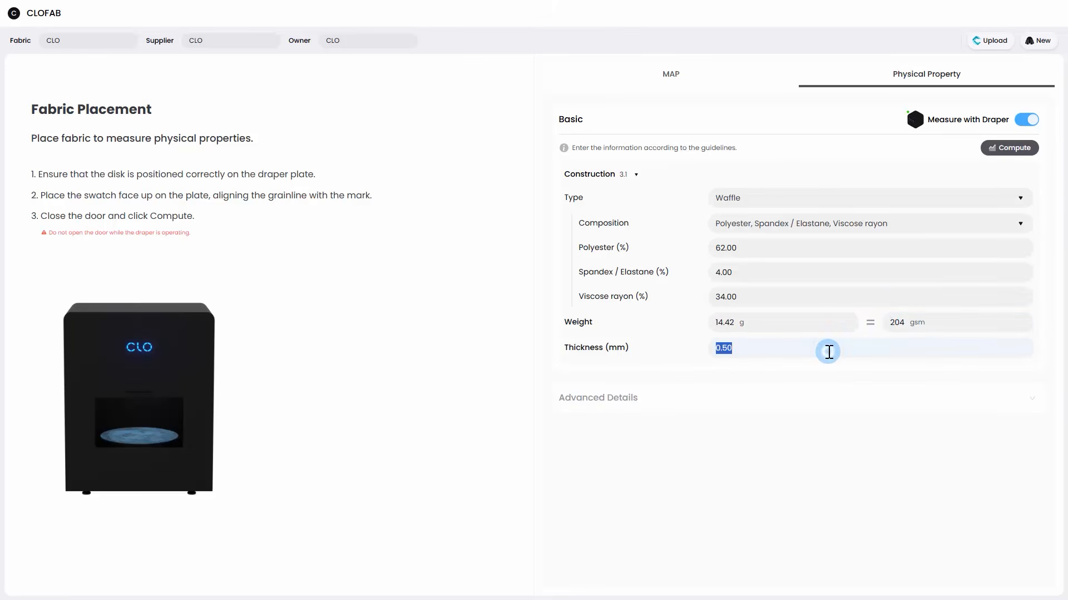
pyautogui.write('0.75')
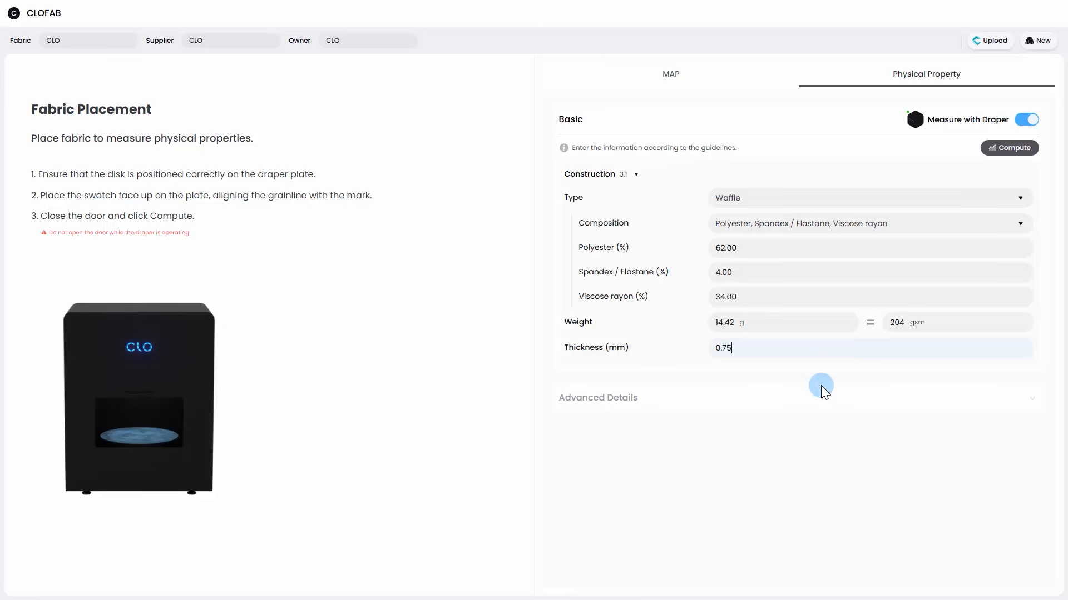
pyautogui.click(822, 442)
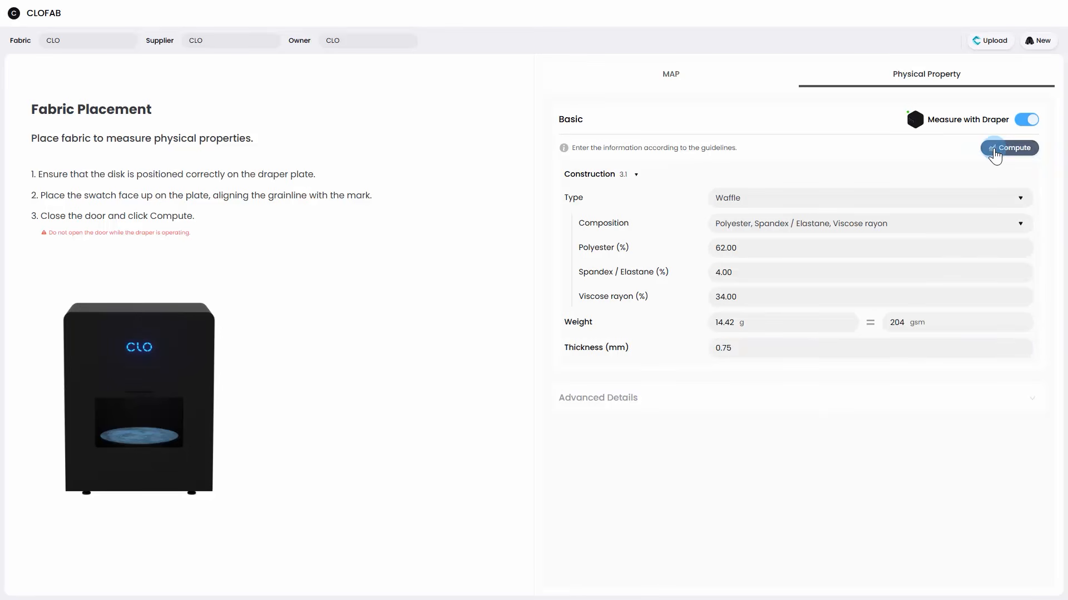
pyautogui.click(995, 151)
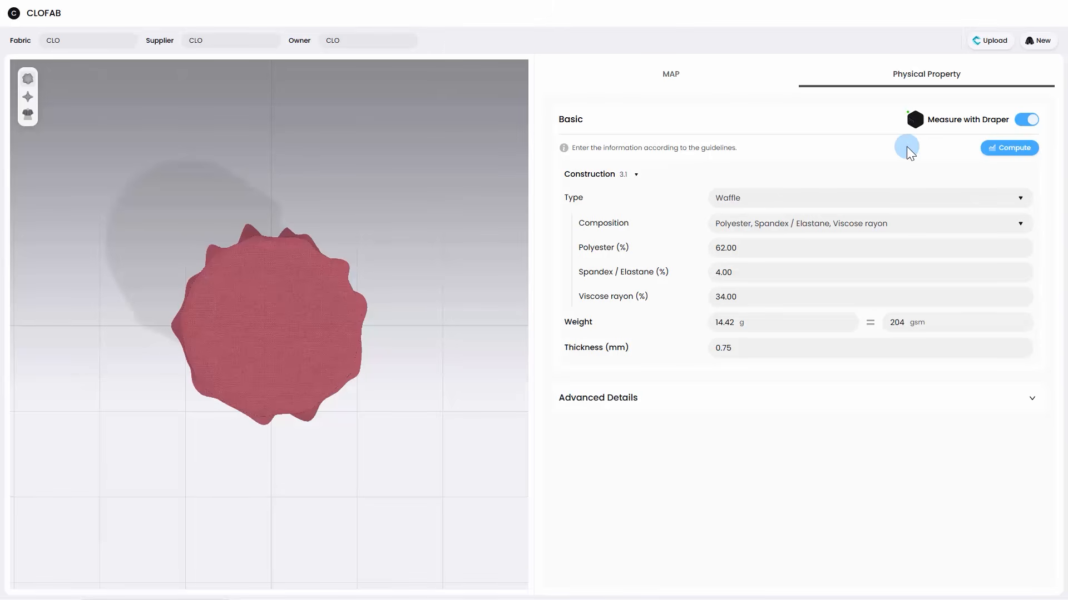
# Step: Preview the computed drape on the Square Cylinder and the Cape, and expand Advanced Details to review the stretch and shear properties
pyautogui.click(29, 100)
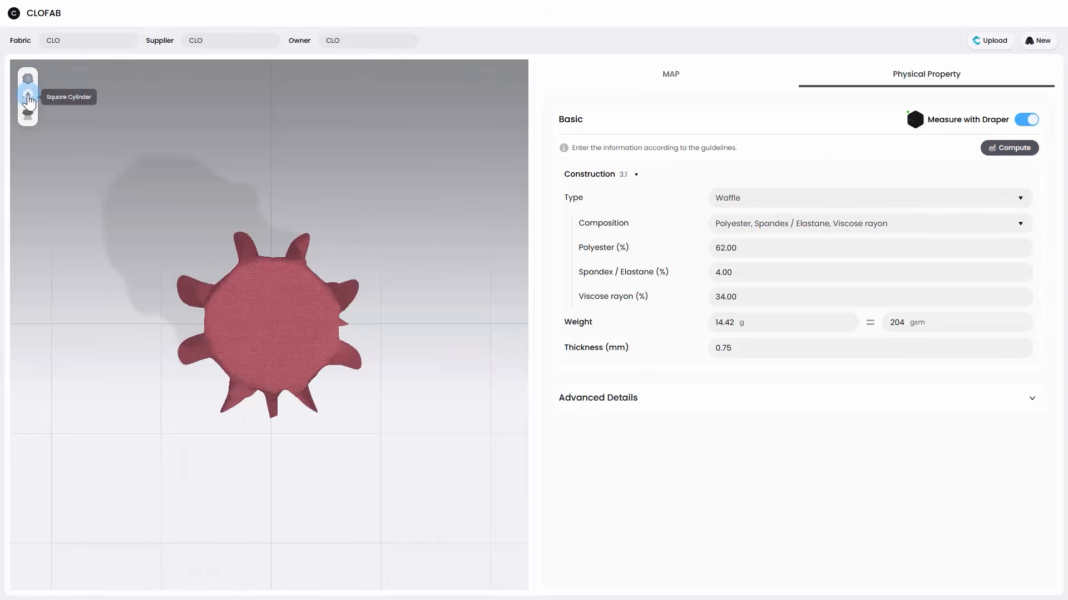
pyautogui.click(27, 114)
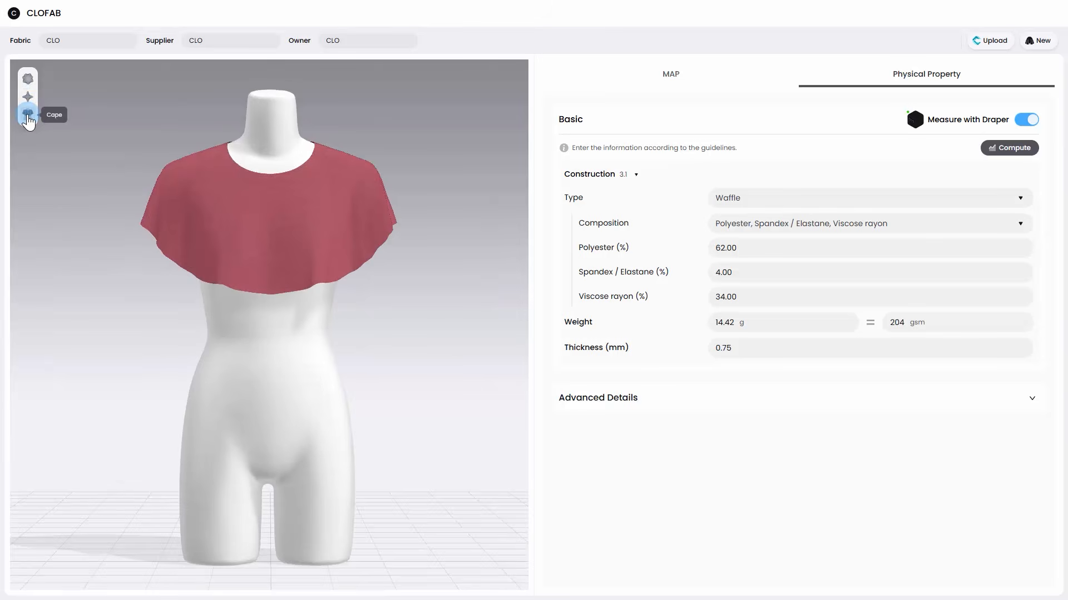
pyautogui.scroll(5, 275, 166)
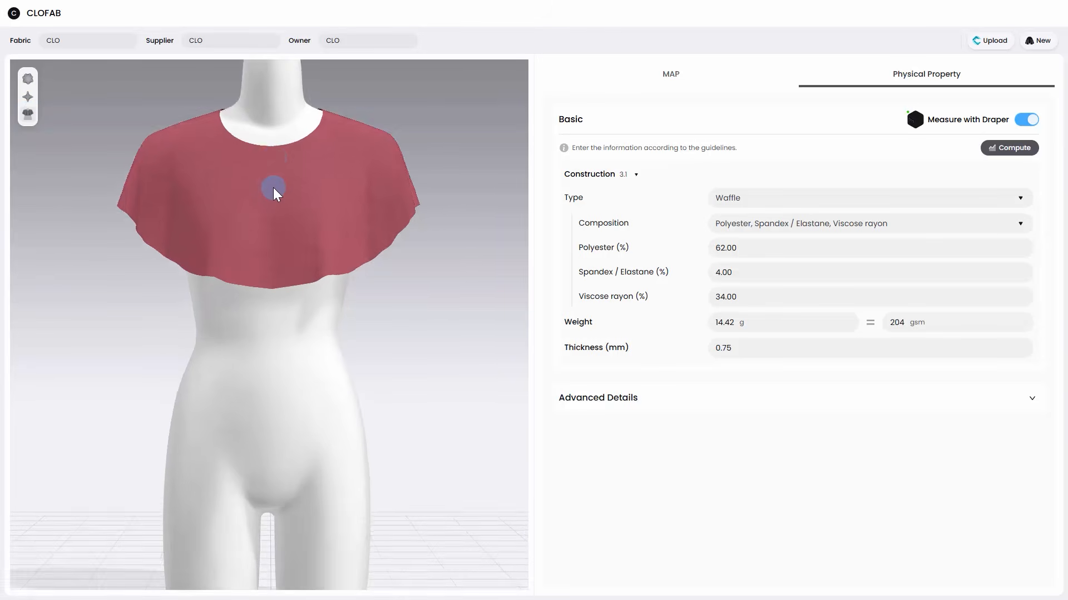
pyautogui.scroll(-4, 278, 244)
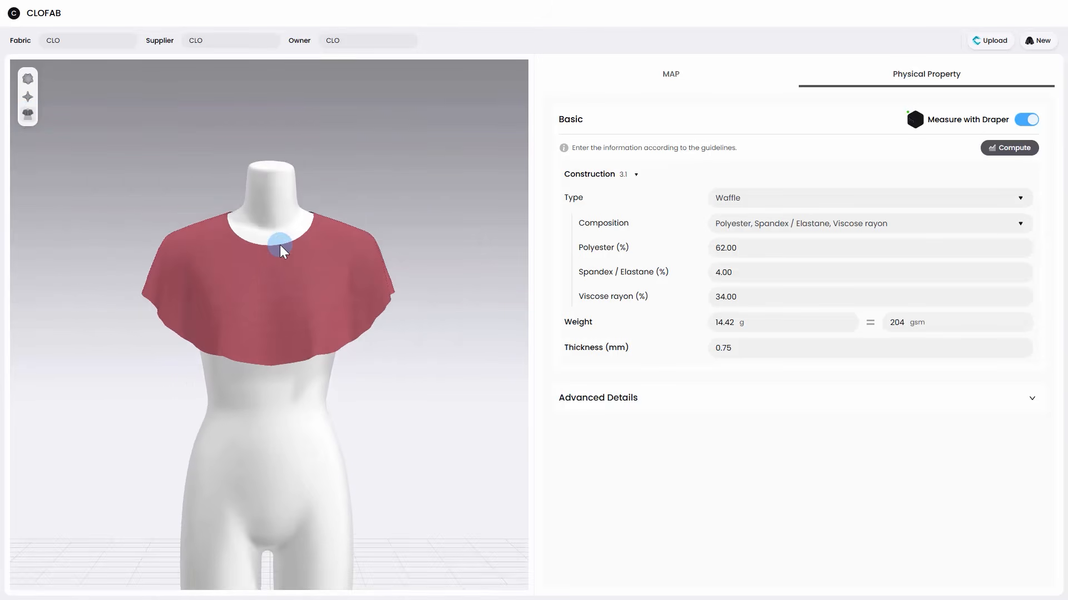
pyautogui.moveTo(279, 245); pyautogui.dragTo(374, 241)
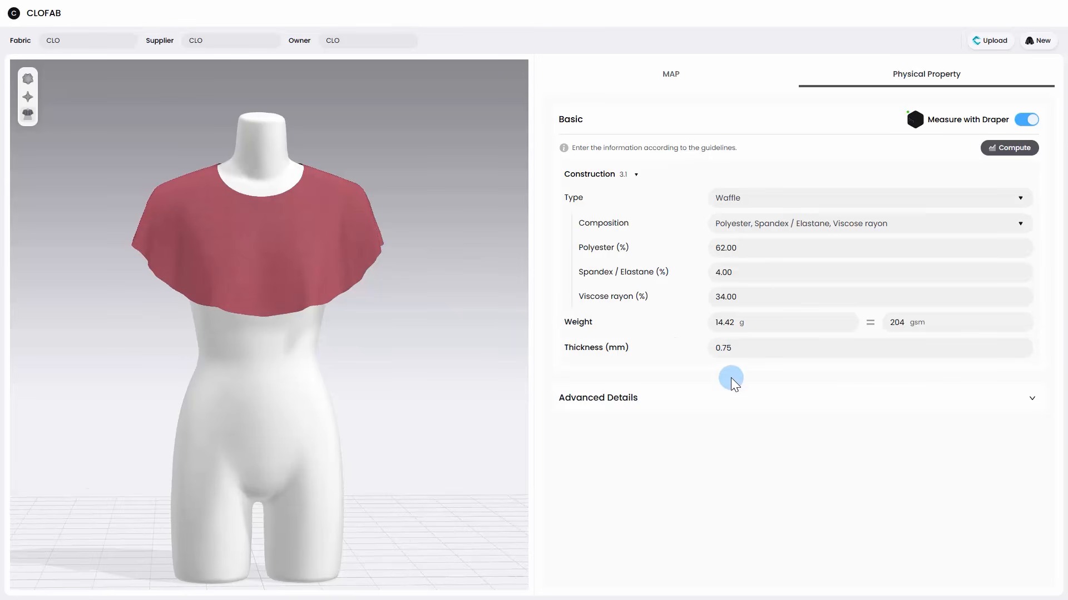
pyautogui.click(1027, 402)
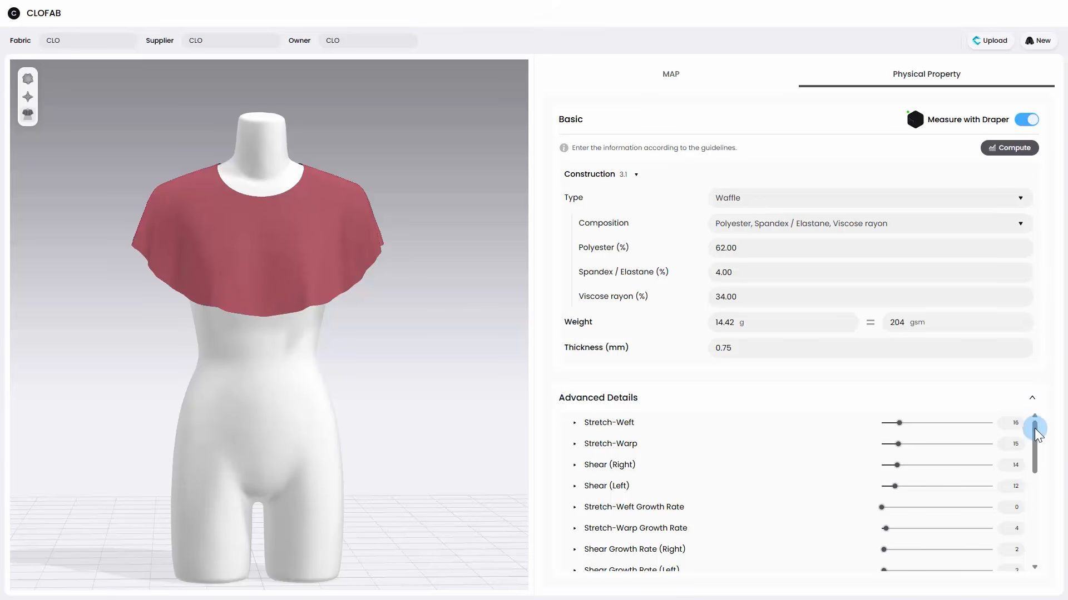
pyautogui.moveTo(1034, 428)
pyautogui.mouseDown()
pyautogui.moveTo(1027, 500)
pyautogui.moveTo(1025, 419)
pyautogui.mouseUp()
# Step: Upload the fabric to CLO-SET as CLO.zfab with Do not notify Admins & Collaborators turned on
pyautogui.click(989, 44)
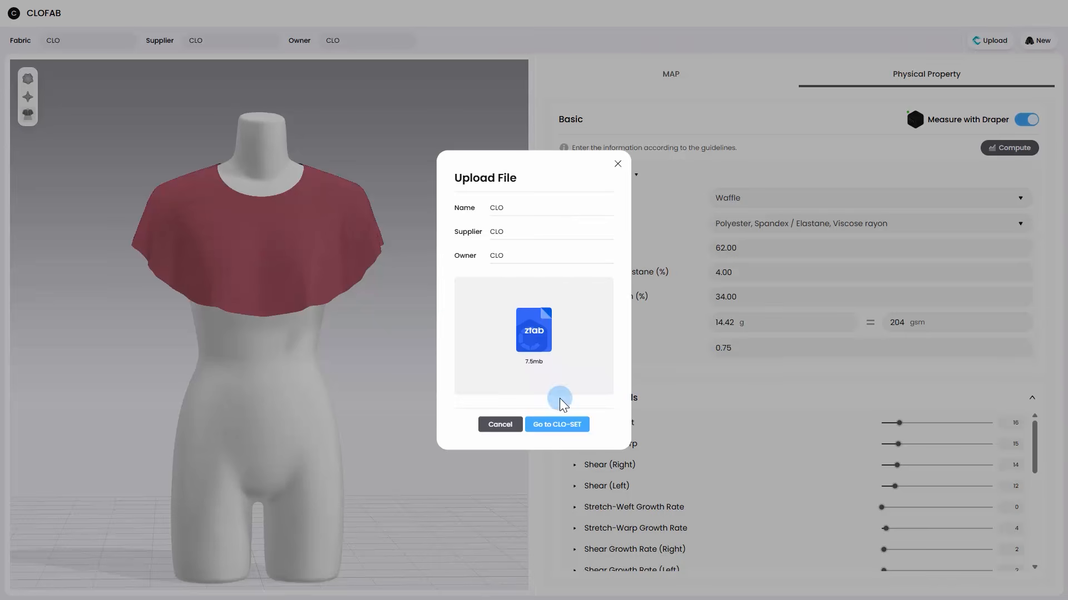
pyautogui.click(556, 424)
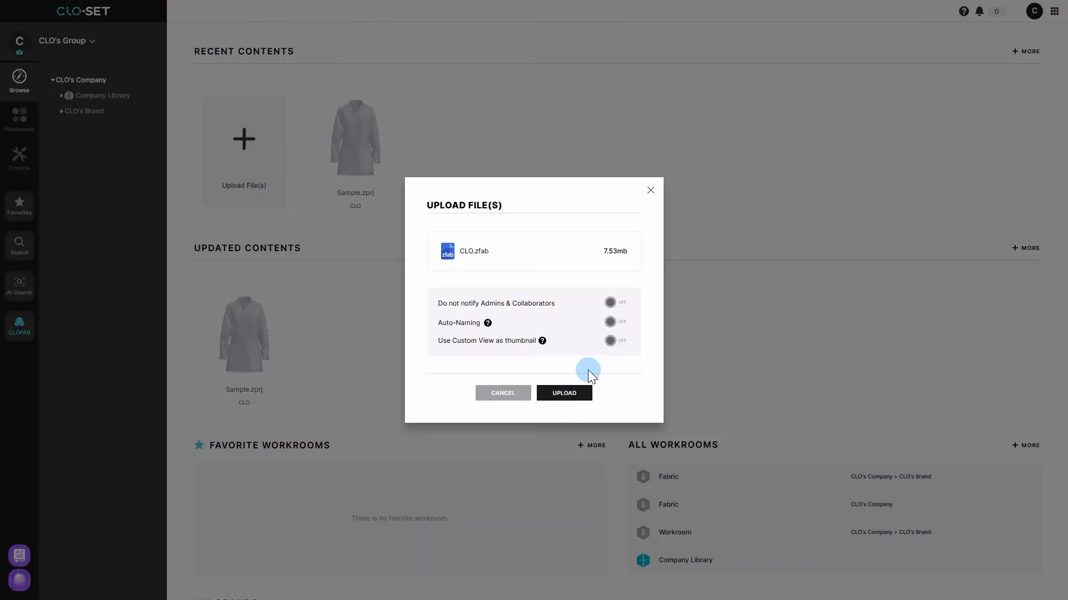
pyautogui.click(609, 305)
pyautogui.moveTo(487, 324)
pyautogui.click(562, 393)
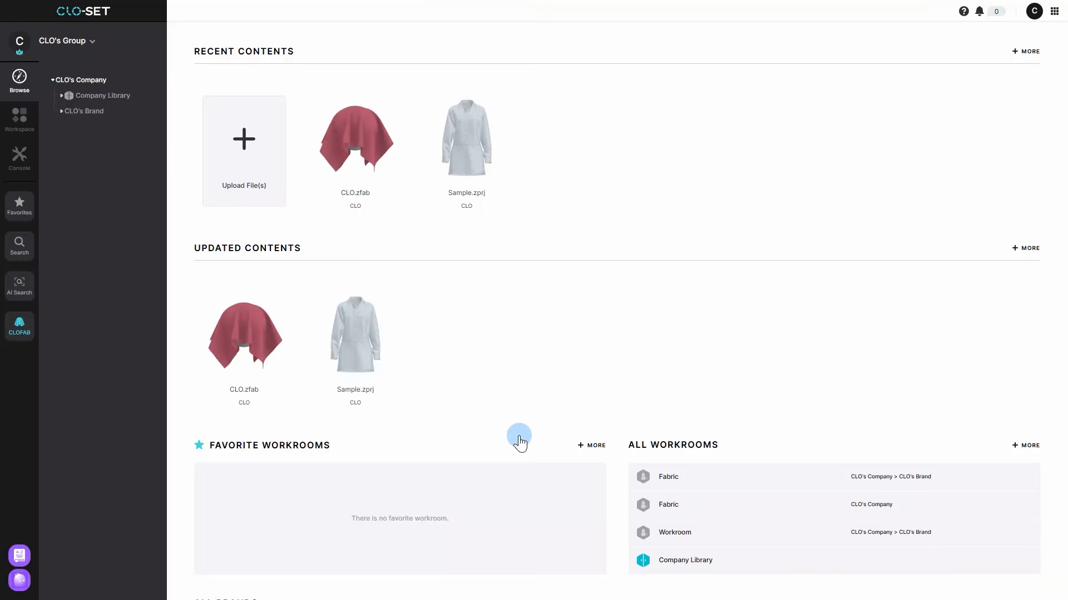
# Step: Open CLO.zfab from the Fabric workroom in CLO's Brand and examine its 3D drape in the Viewer
pyautogui.click(62, 111)
pyautogui.click(72, 131)
pyautogui.click(246, 242)
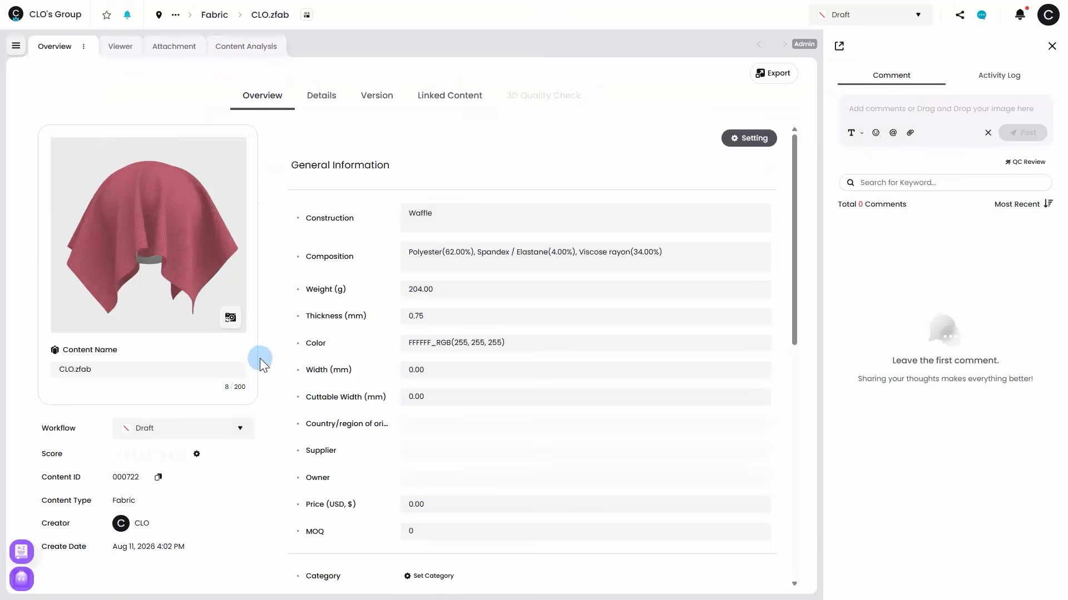
pyautogui.click(122, 46)
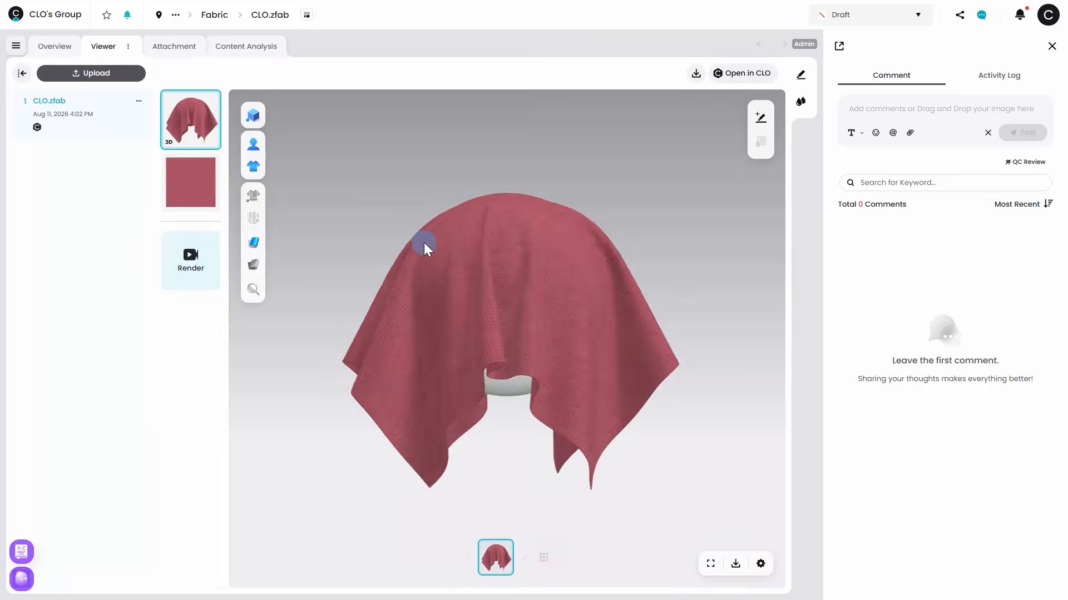
pyautogui.moveTo(424, 243); pyautogui.dragTo(553, 296)
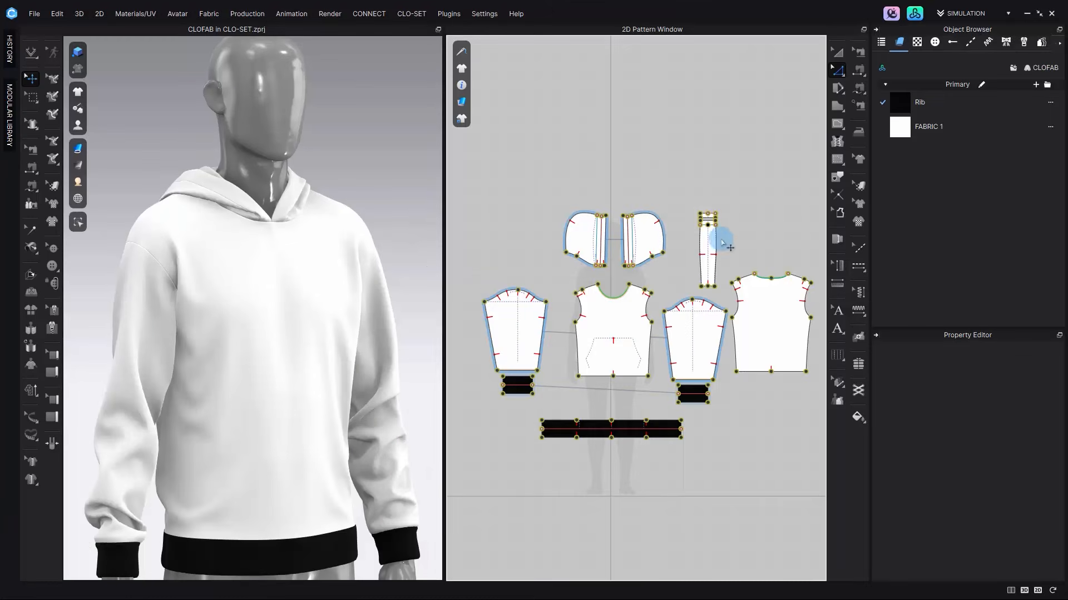
# Step: Switch to CLO, replace the hoodie's FABRIC 1 with CLO.zfab from the CLO-SET Season Fabric workroom, and simulate the garment
pyautogui.click(917, 14)
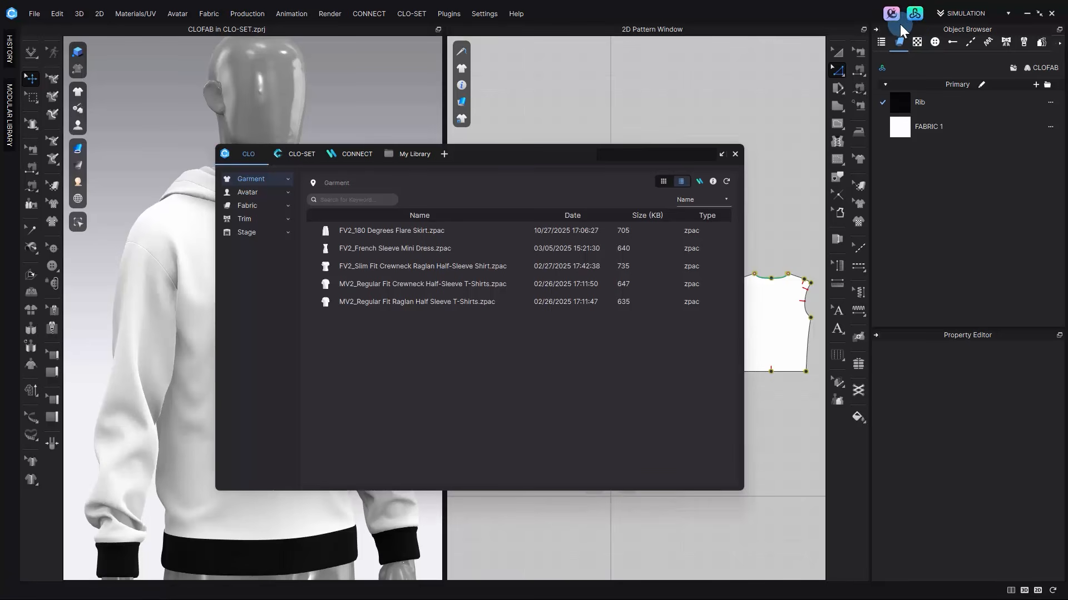
pyautogui.click(301, 154)
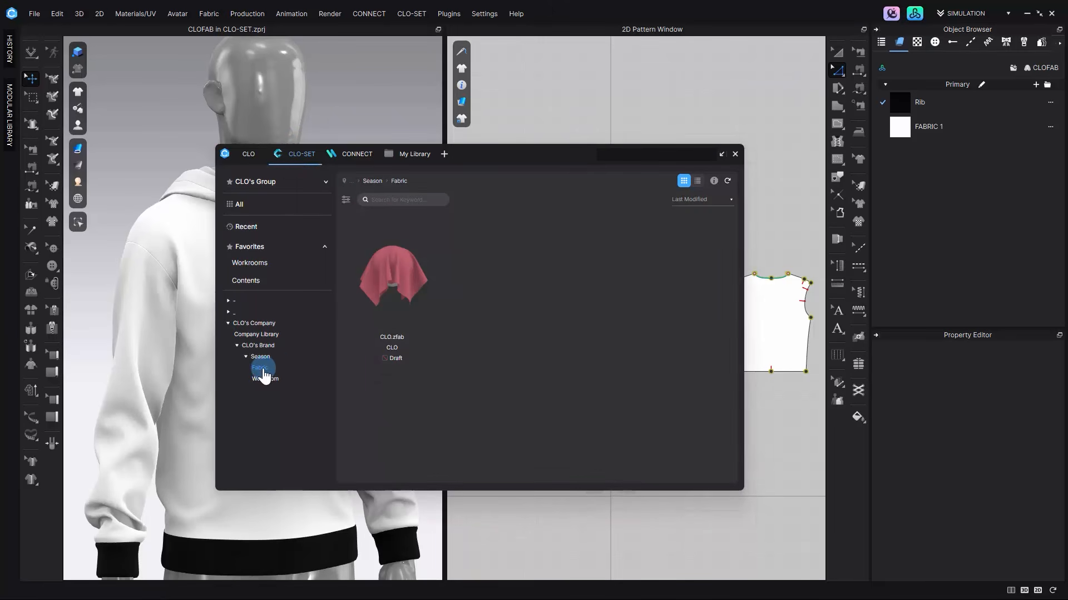
pyautogui.moveTo(405, 309); pyautogui.dragTo(995, 135)
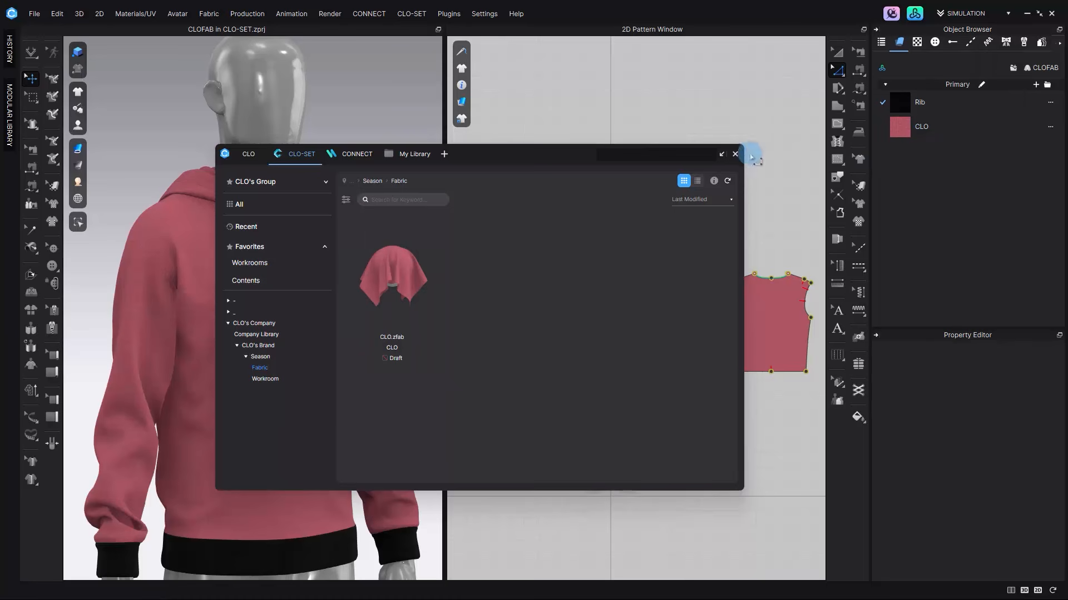
pyautogui.click(734, 153)
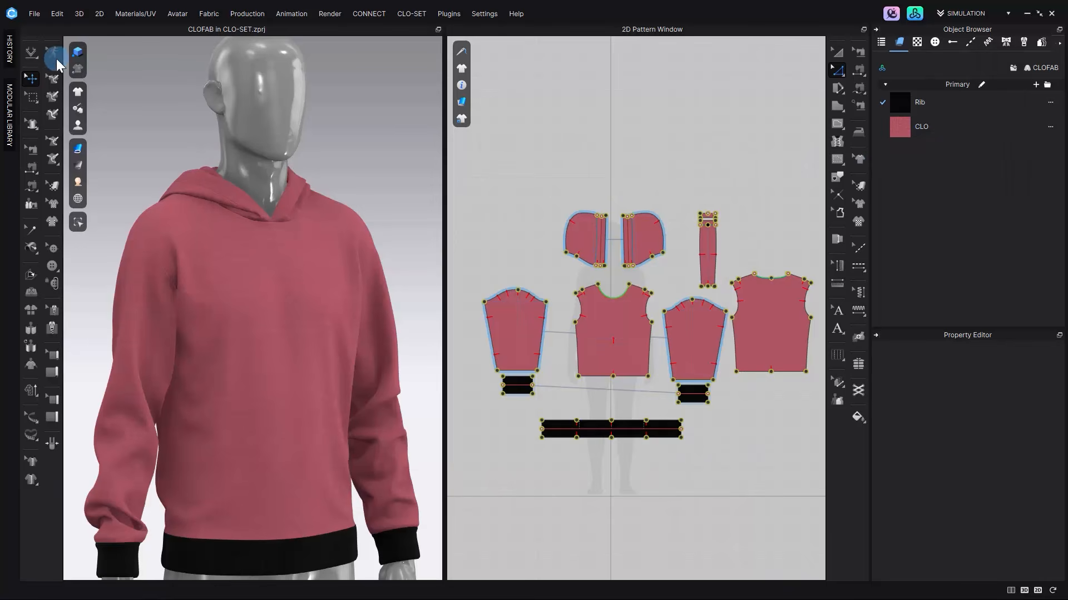
pyautogui.click(34, 55)
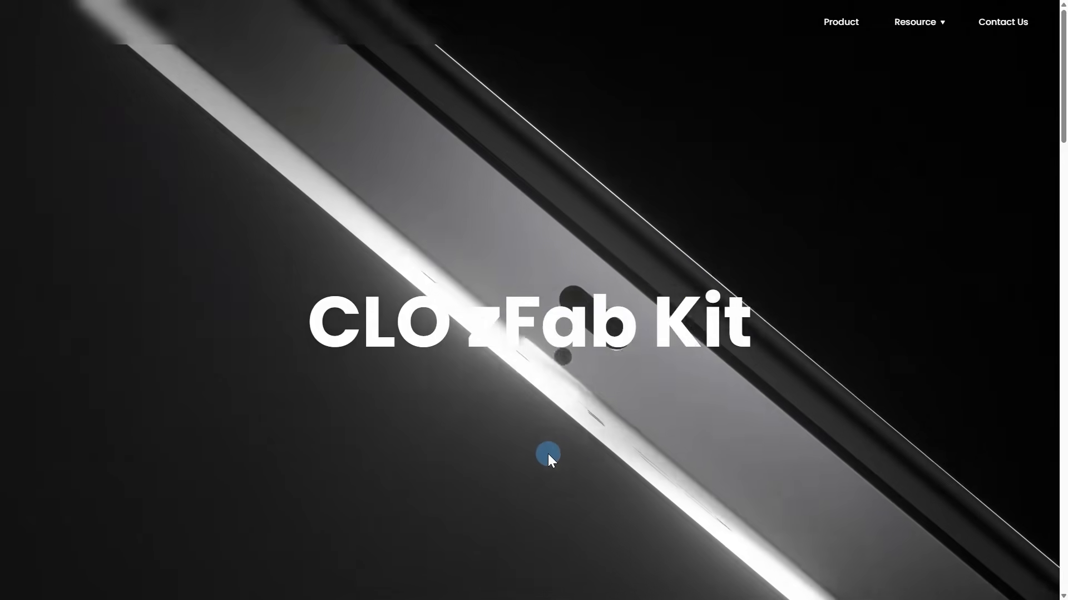
# Step: Browse the CLO zFab Kit product page down to the Seamless Integration section
pyautogui.scroll(-5, 595, 416)
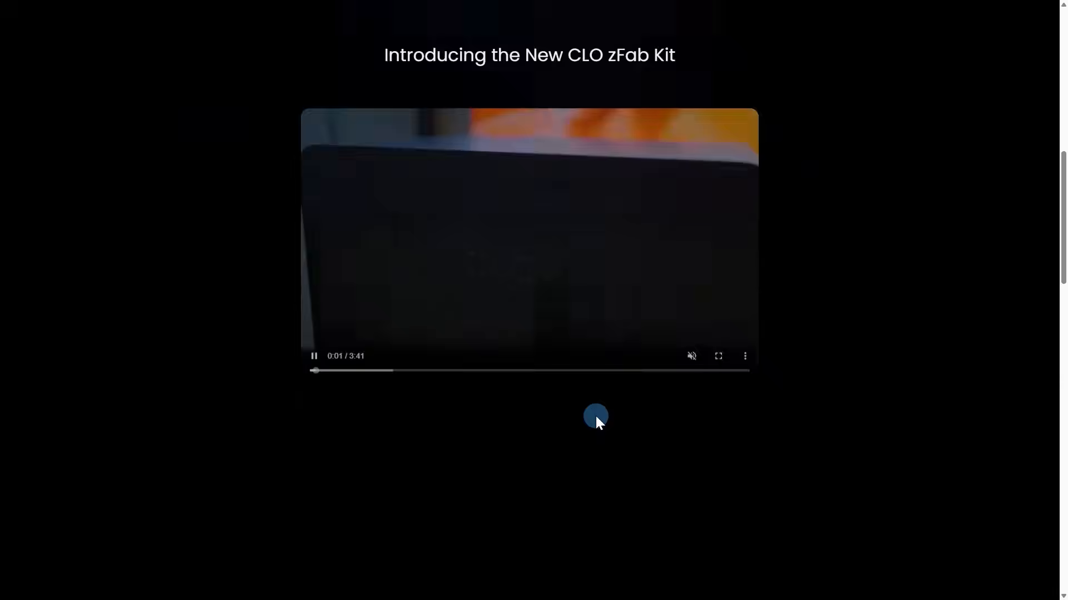
pyautogui.scroll(-7, 595, 416)
pyautogui.moveTo(1063, 295); pyautogui.dragTo(1066, 439)
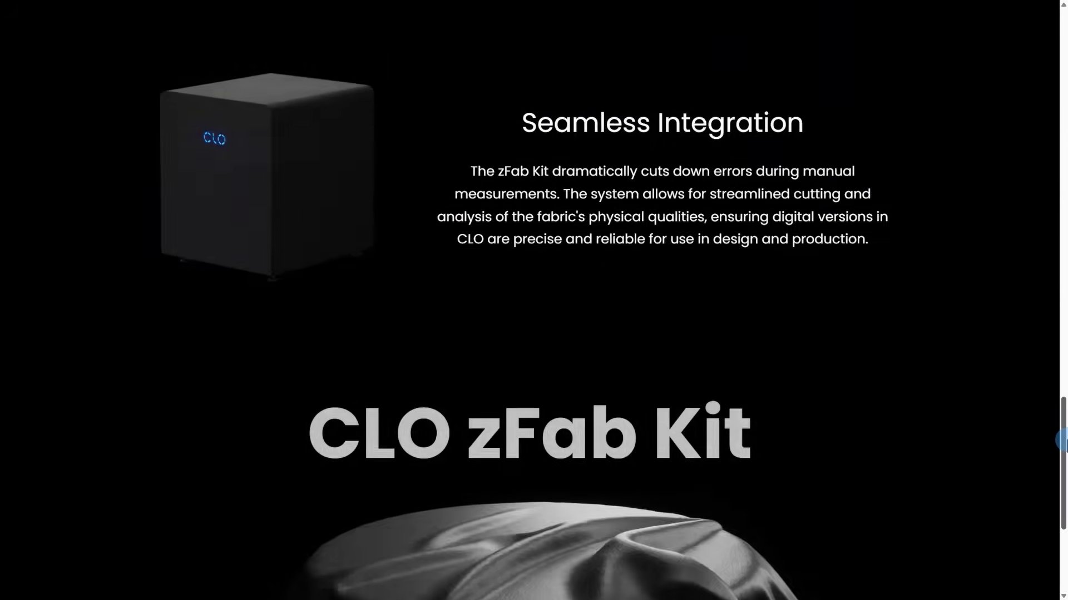